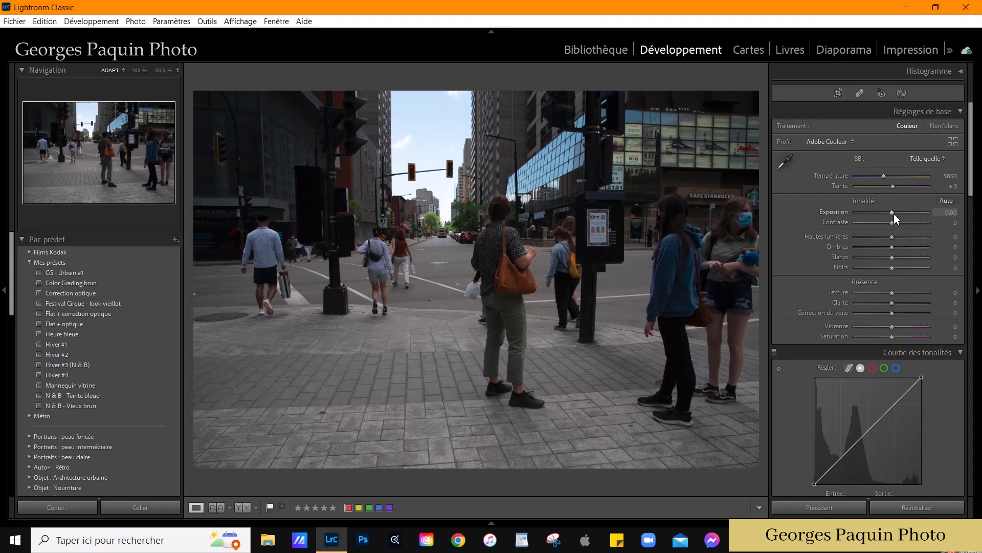
Step: Raise the photo's exposure to +1.00
key("Up")
key("Up")
key("Up")
key("Up")
key("Up")
key("Up")
key("Up")
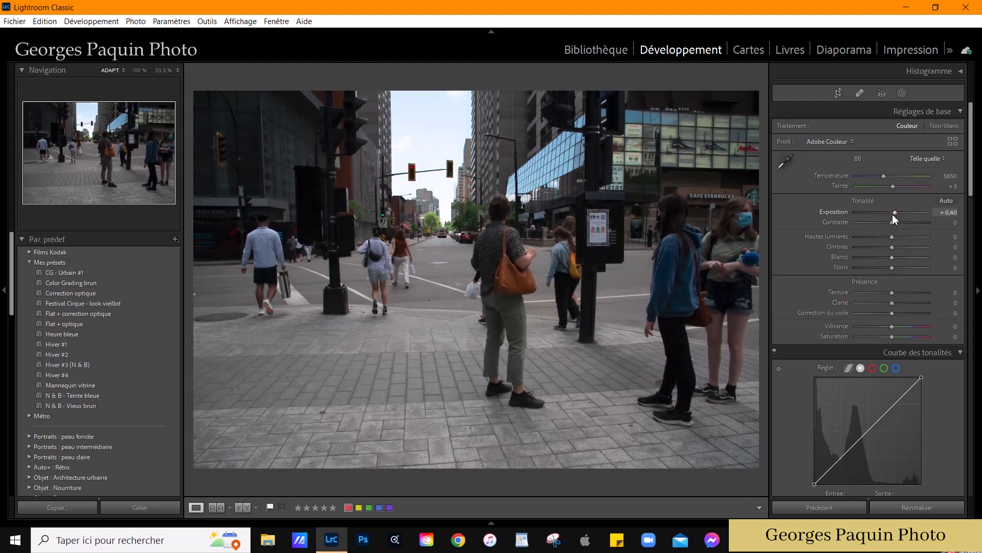
key("Up")
key("Up")
key("Up")
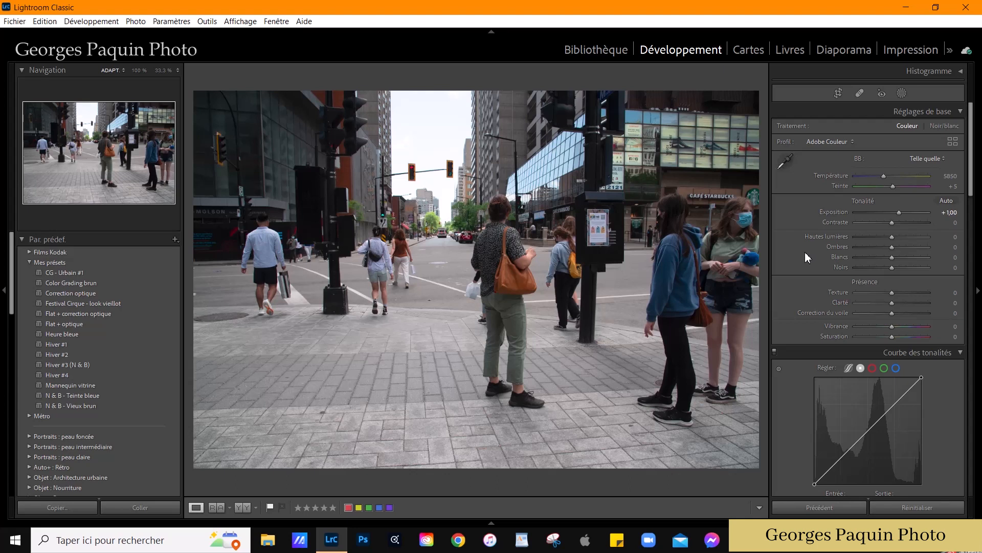
key("i")
Step: Remove chromatic aberration and enable the lens profile correction for the photo
scroll(801, 263, "down", 5)
scroll(802, 262, "down", 10)
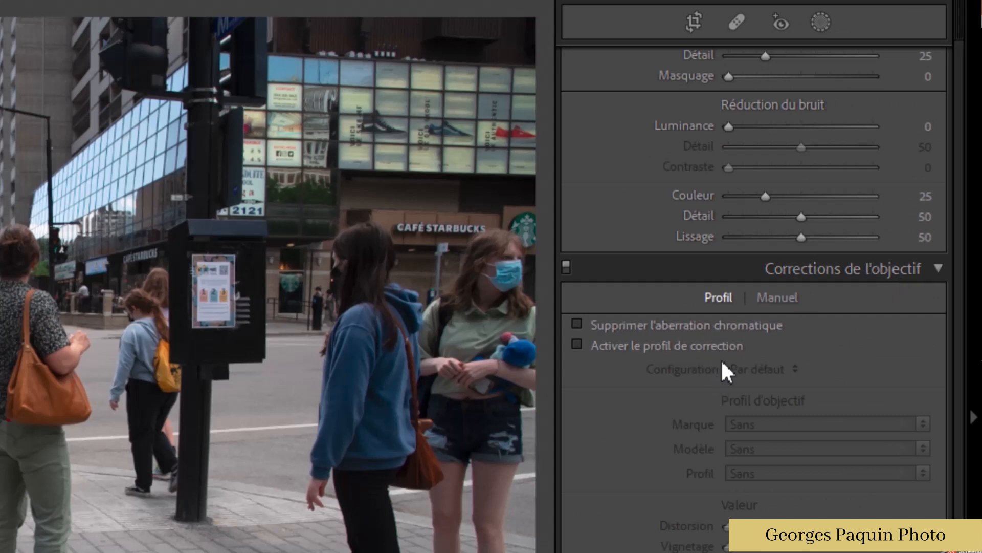
left_click(663, 326)
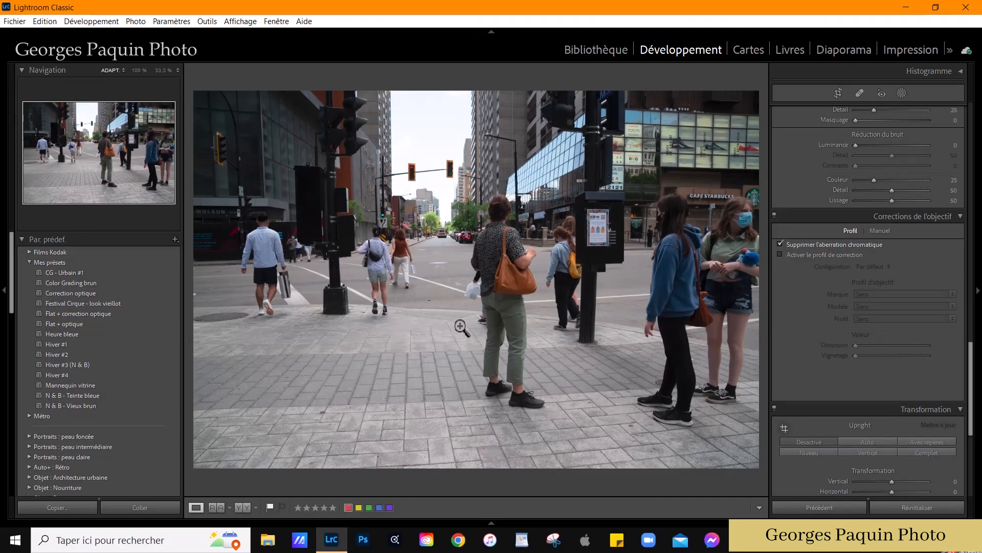
left_click(835, 256)
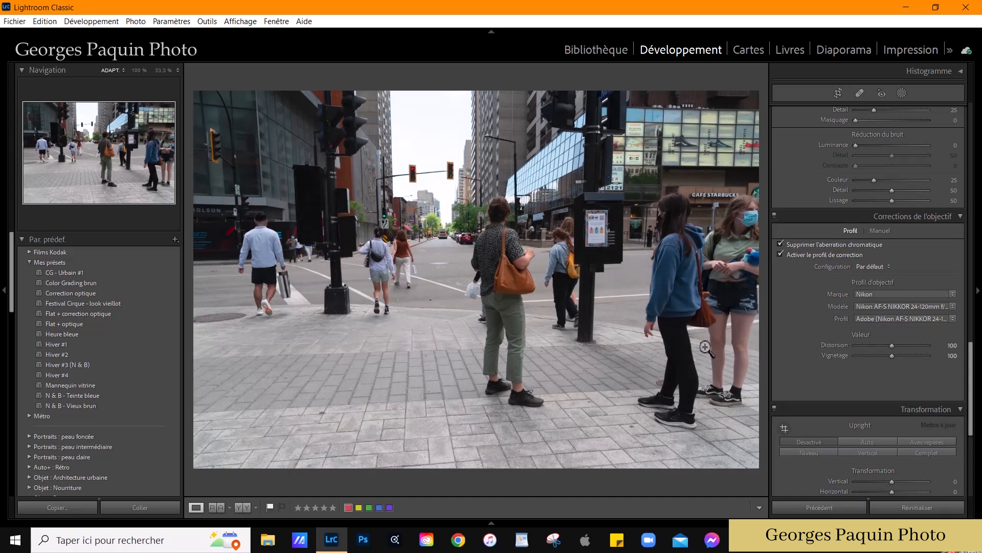
Step: Compare the photo with and without the lens profile correction, leaving the correction enabled
left_click(815, 256)
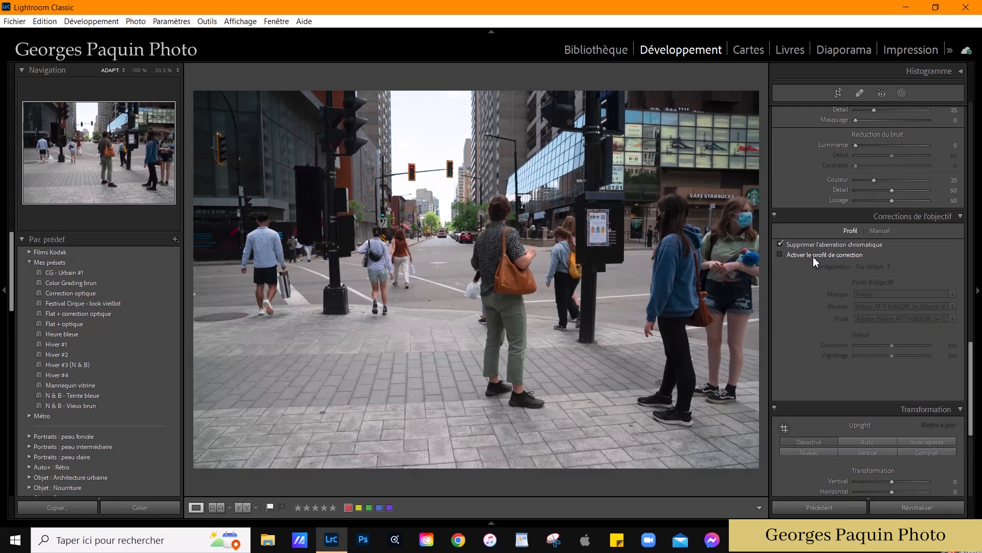
left_click(813, 256)
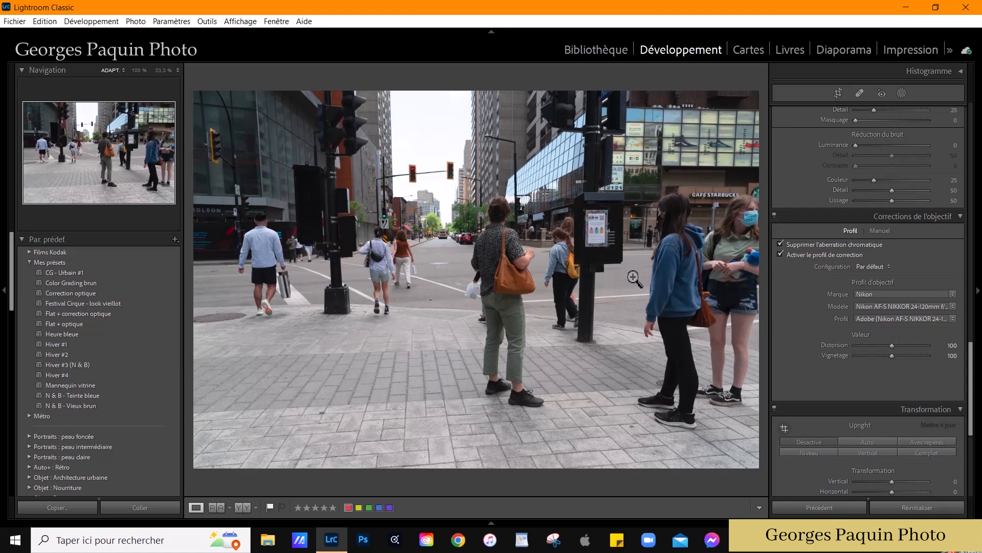
left_click(813, 257)
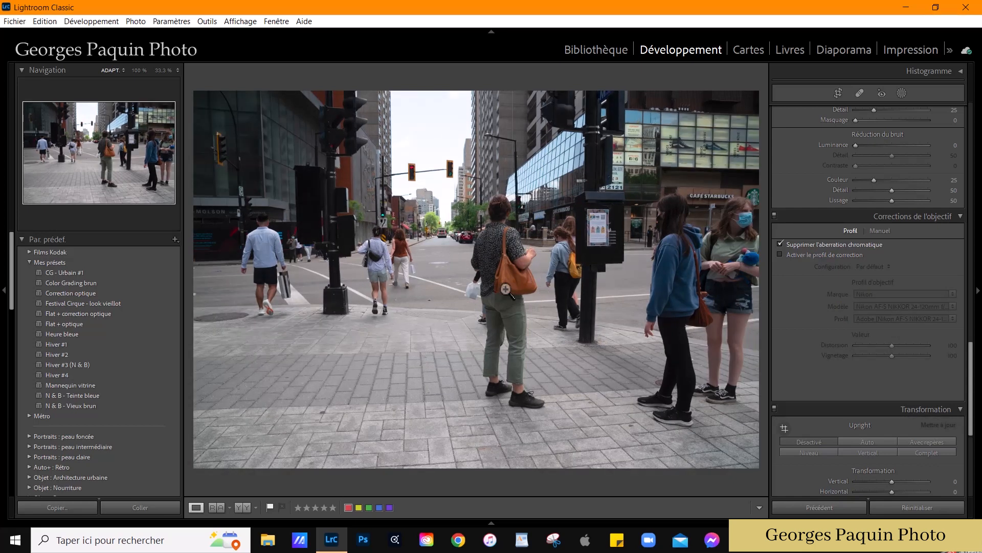
left_click(839, 255)
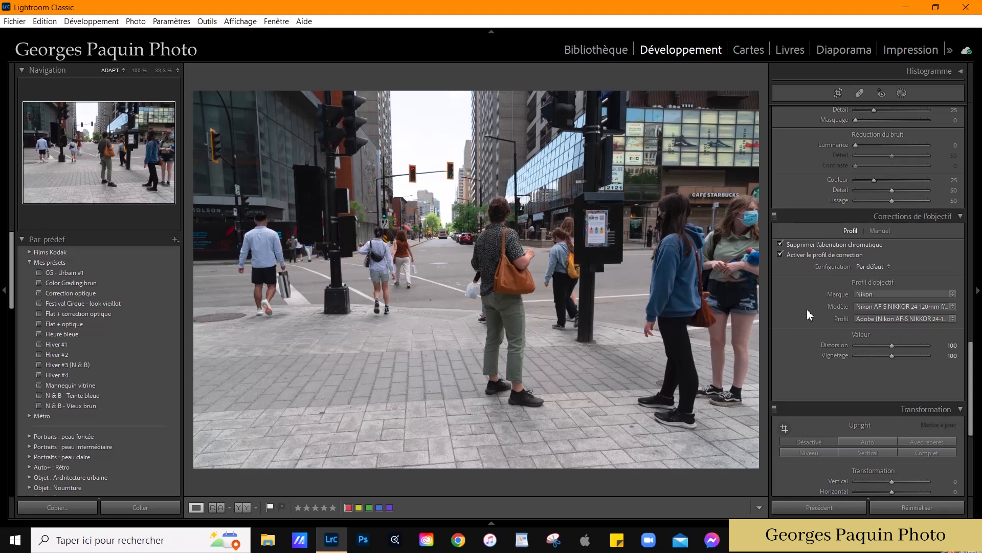
Step: Lift the tone curve with two points, input 75 to output 91 and input 188 to output 213
scroll(807, 310, "up", 10)
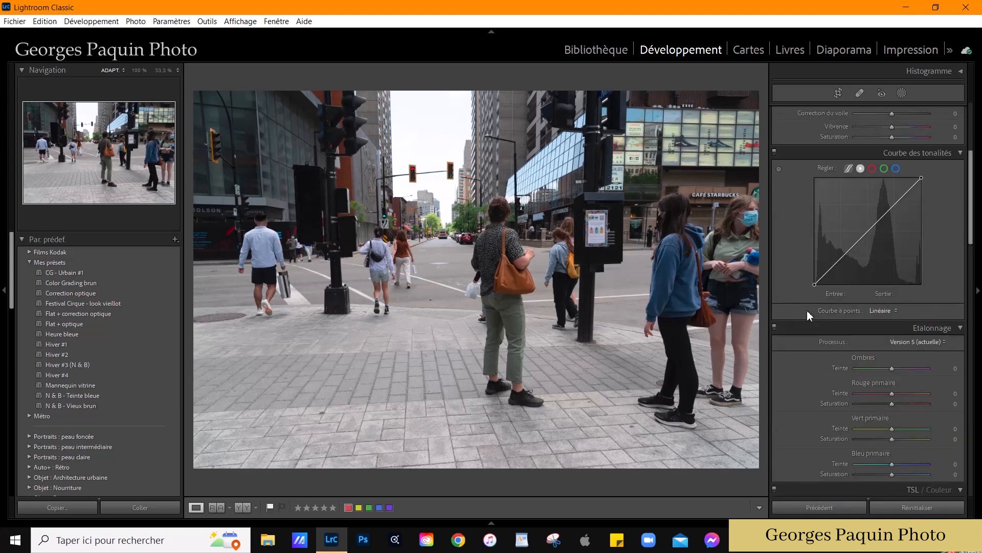
scroll(792, 207, "up", 2)
scroll(792, 207, "down", 2)
left_click_drag(854, 257, 846, 247)
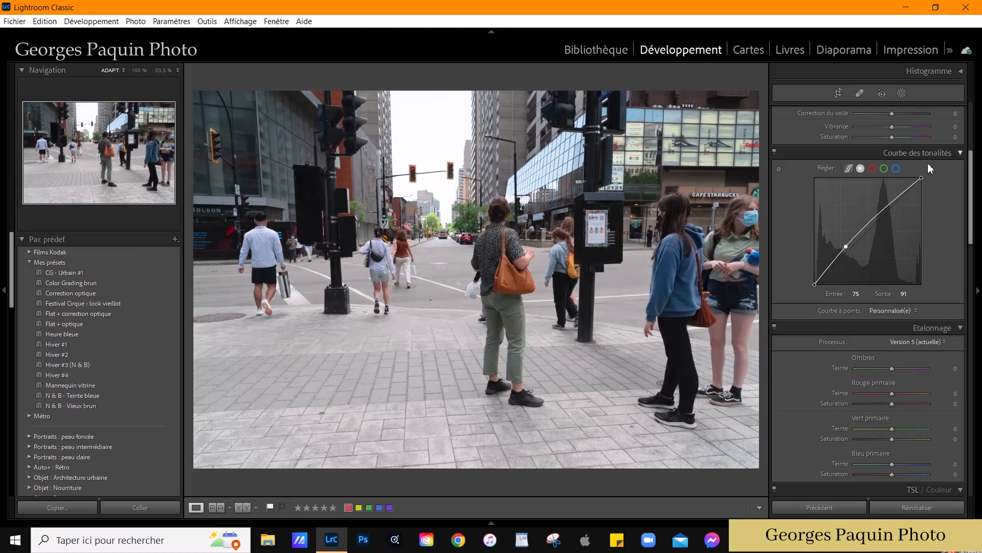
left_click_drag(895, 201, 894, 195)
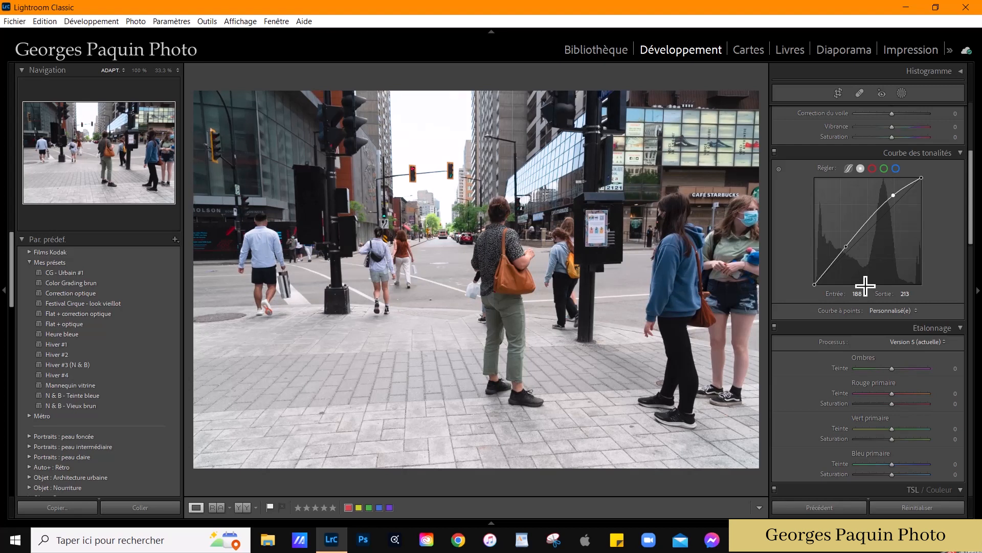
Step: Set exposure to +0.90, contrast to +10, highlights to −78, shadows to +46, whites to +15 and blacks to −17
scroll(796, 272, "up", 4)
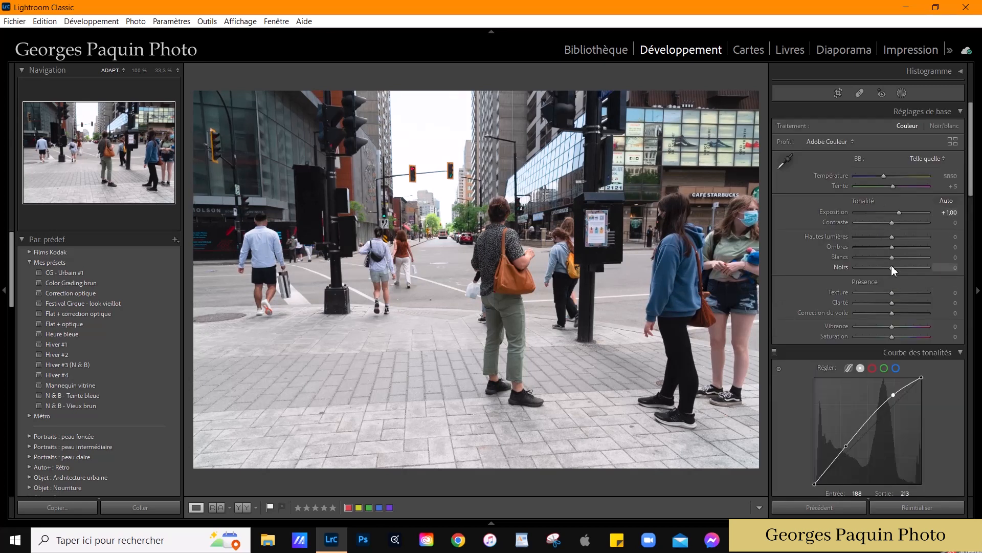
left_click_drag(892, 266, 872, 264)
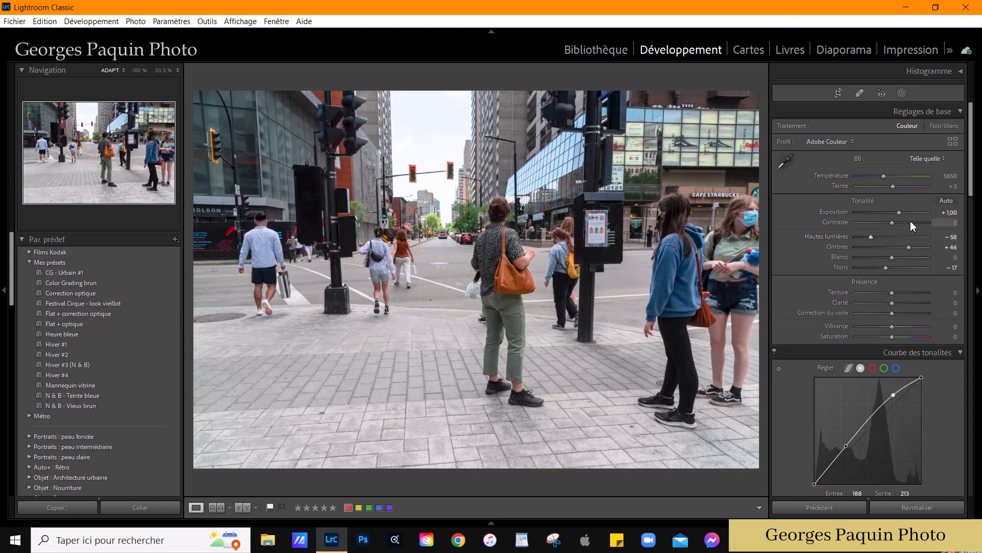
left_click_drag(901, 212, 900, 212)
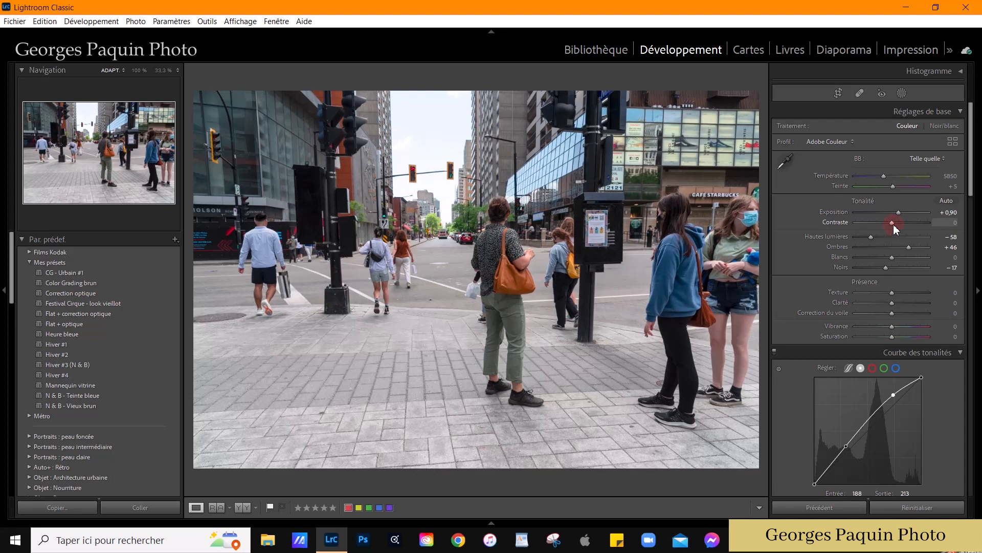
left_click_drag(893, 225, 895, 224)
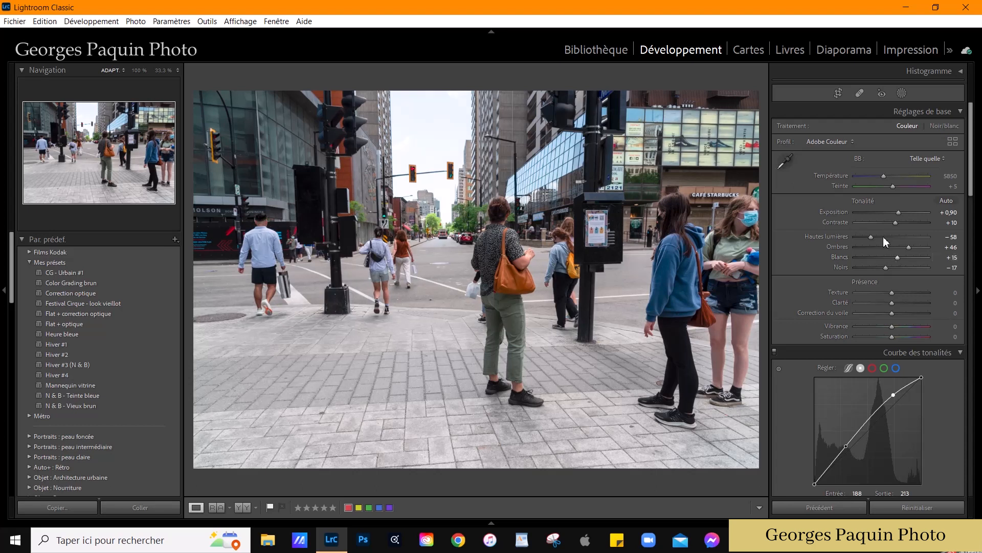
scroll(871, 238, "down", 4)
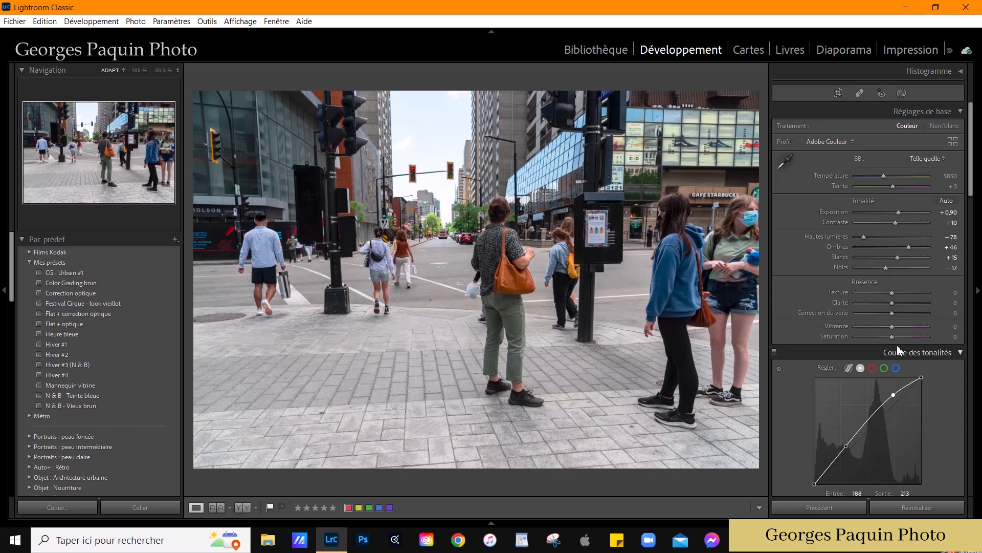
Step: Set the photo's saturation to −24 and its vibrance to +35
scroll(893, 337, "down", 5)
scroll(887, 336, "down", 4)
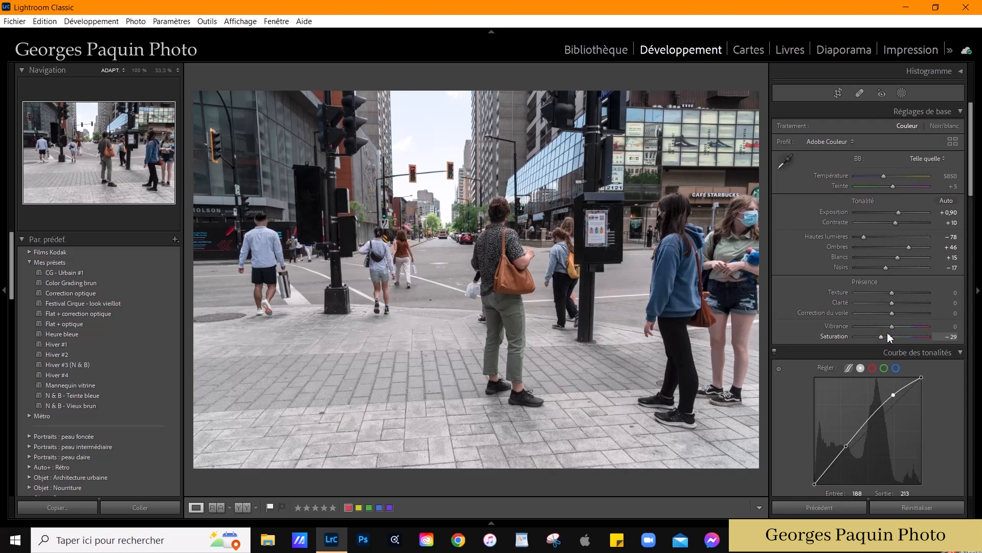
scroll(894, 327, "up", 7)
left_click_drag(882, 337, 885, 337)
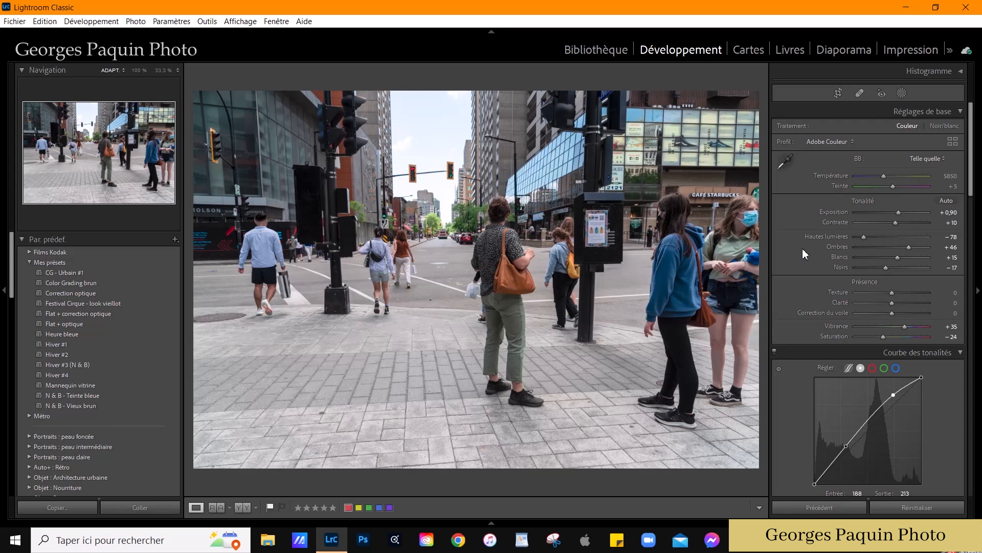
Step: Start a new brush mask with blacks at −35, clarity at 23 and dehaze at 11
scroll(800, 251, "down", 3)
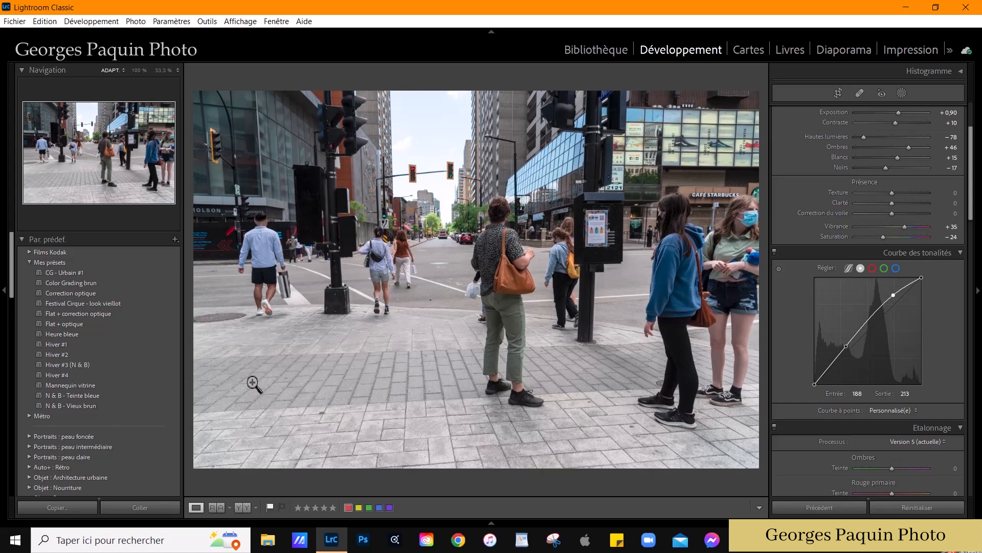
left_click(903, 94)
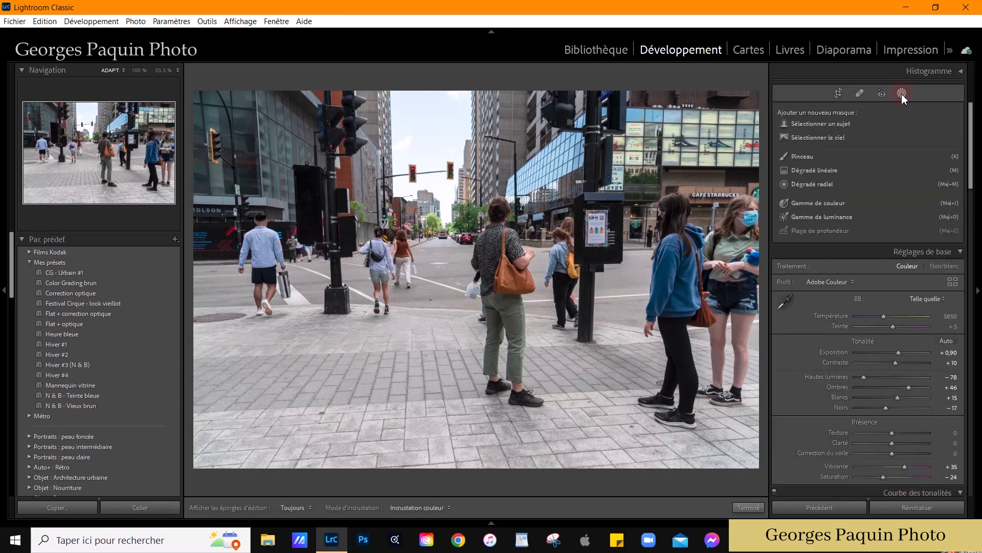
left_click(799, 157)
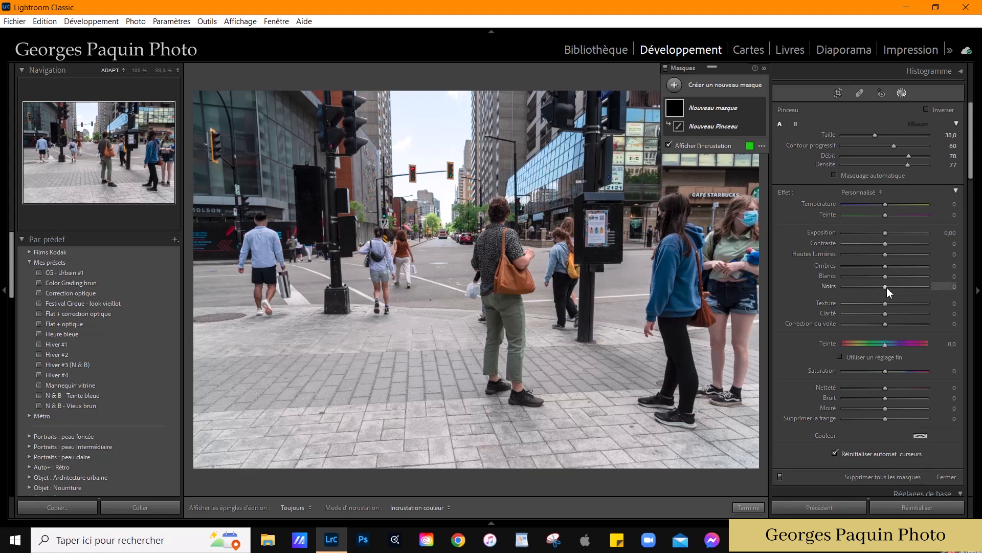
left_click_drag(887, 288, 890, 325)
Step: Paint the mask over the pavement in the foreground with a brush of size 33 and feather 40
key("shift+bracketleft")
key("shift+bracketleft")
key("bracketleft")
key("h")
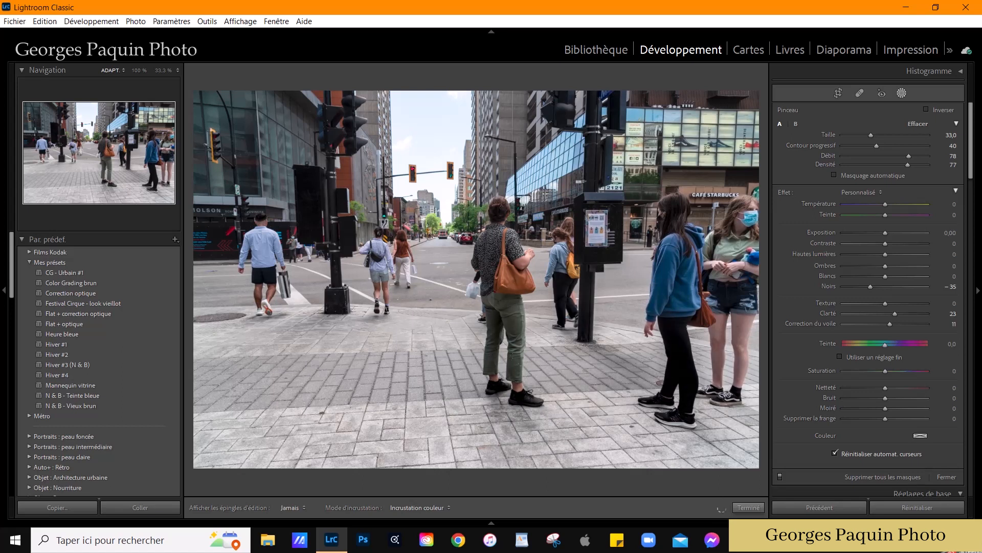
key("h")
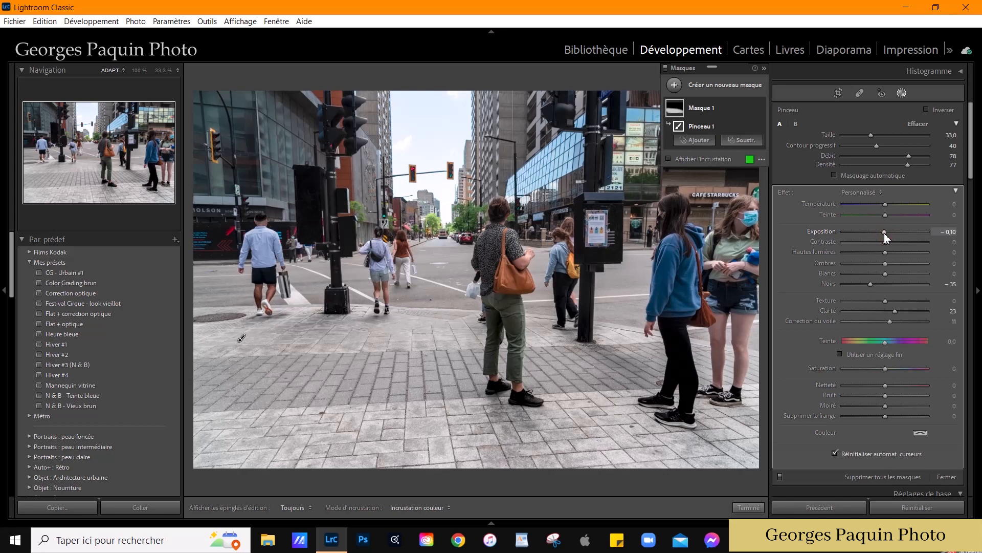
Step: Set the pavement mask's exposure to −0.20, whites to 9 and blacks to −46, and reduce the brush size to 31
left_click_drag(885, 233, 883, 233)
mouse_move(877, 284)
left_mouse_down()
mouse_move(867, 285)
mouse_move(890, 274)
left_mouse_up()
key("bracketleft")
key("bracketleft")
key("bracketleft")
key("bracketleft")
key("bracketleft")
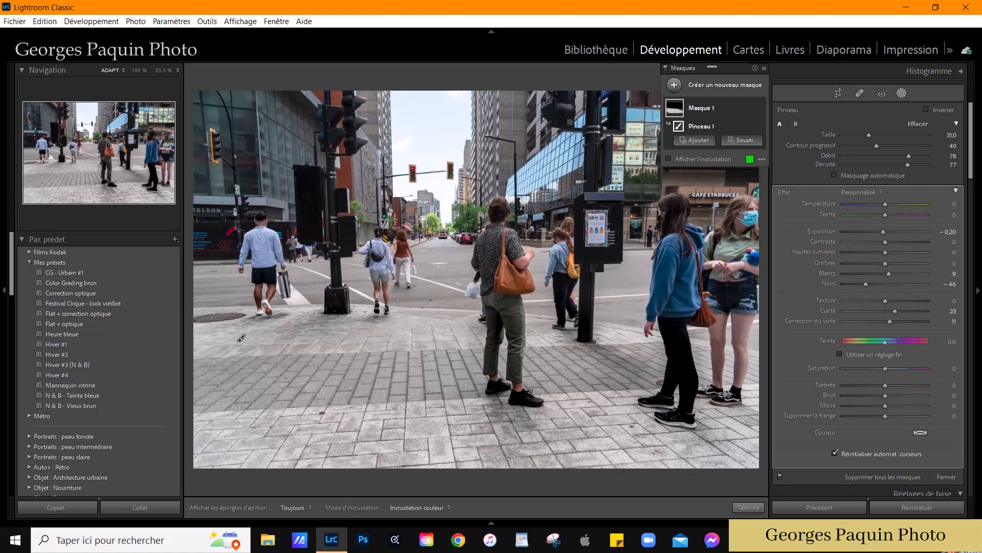
Step: Refine the pavement mask with a smaller brush and finish the masking
key("h")
key("h")
key("h")
key("h")
key("bracketleft")
key("bracketleft")
key("bracketleft")
left_click(888, 304)
scroll(241, 338, "up", 4)
scroll(494, 338, "down", 3)
scroll(491, 321, "up", 3)
scroll(493, 329, "down", 3)
scroll(500, 300, "down", 3)
scroll(469, 268, "up", 3)
left_click(748, 507)
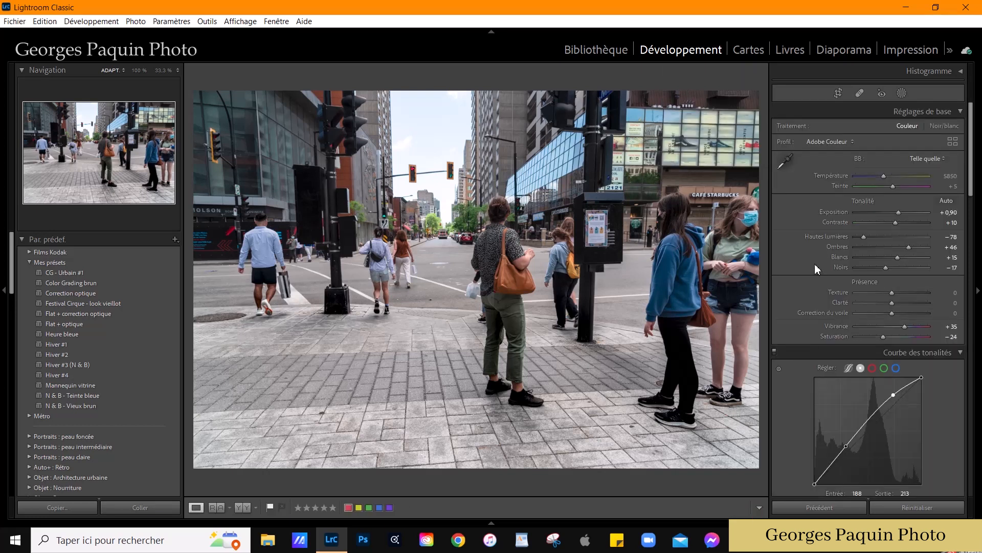
Step: Calibrate the red primary to hue −34 and saturation −10, and the green primary to hue +21 and saturation +25
scroll(795, 275, "down", 5)
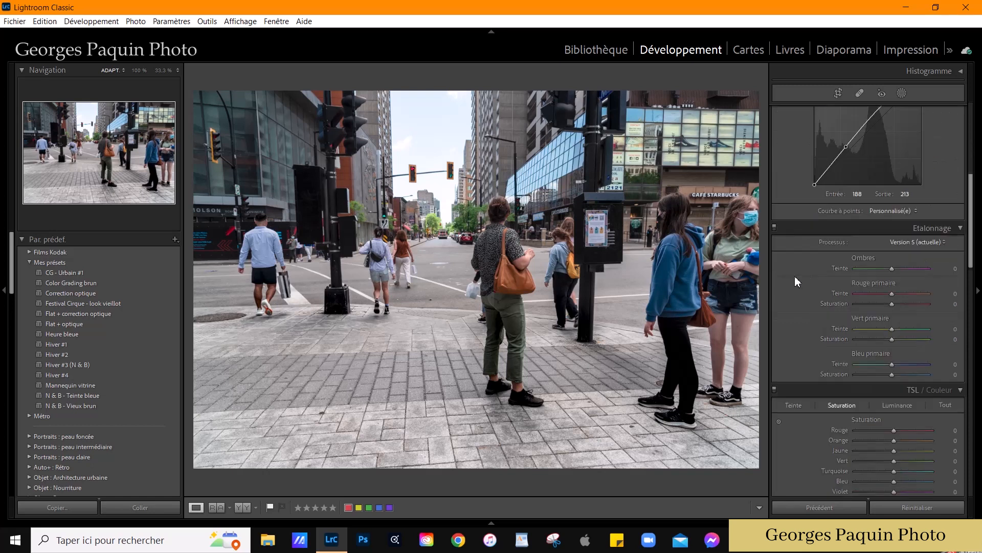
scroll(794, 277, "down", 2)
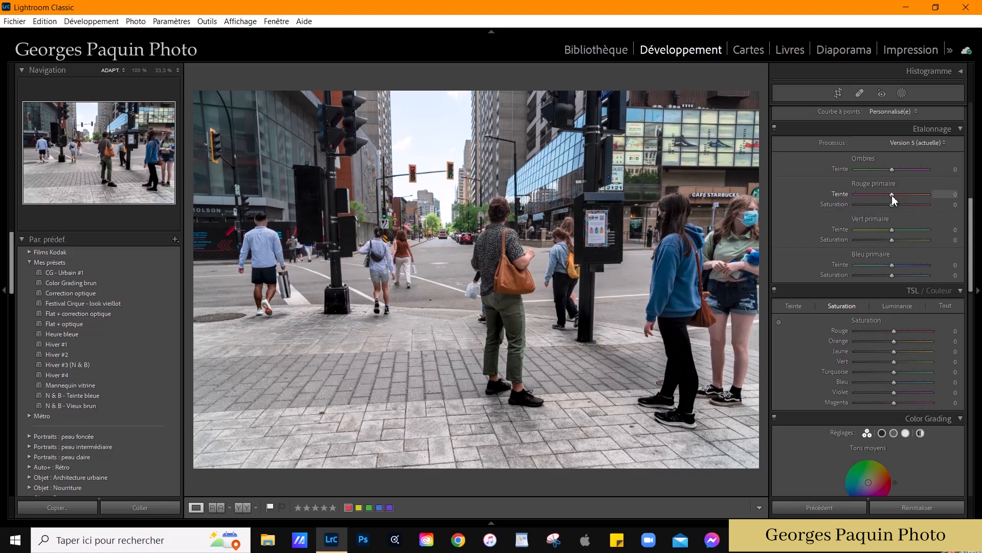
left_click_drag(892, 195, 881, 232)
left_click_drag(891, 207, 888, 217)
mouse_move(894, 232)
left_mouse_down()
mouse_move(920, 231)
mouse_move(866, 250)
mouse_move(911, 255)
mouse_move(888, 272)
mouse_move(907, 272)
mouse_move(901, 241)
left_mouse_up()
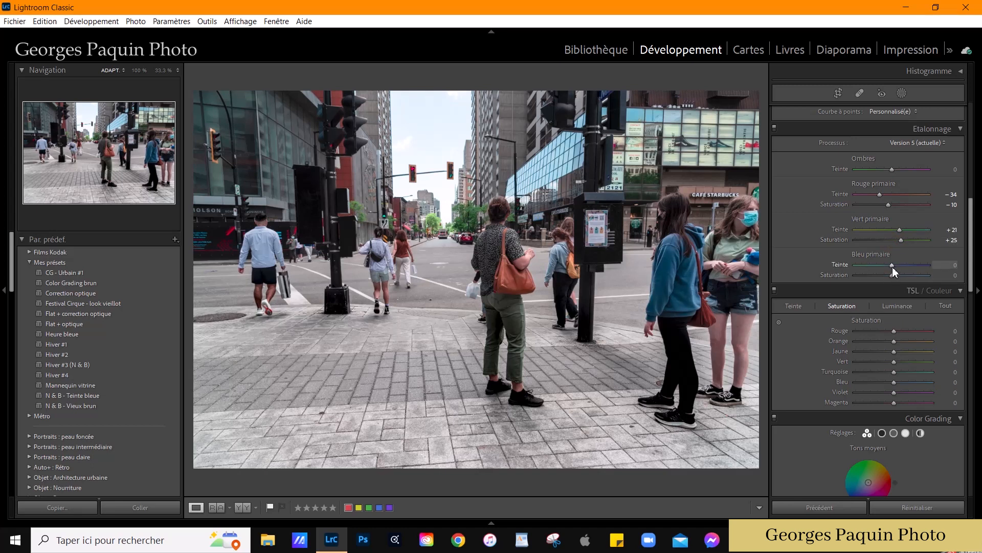
Step: Calibrate the blue primary to hue −37 and saturation +13
mouse_move(893, 267)
left_mouse_down()
mouse_move(864, 286)
mouse_move(895, 274)
left_mouse_up()
left_click_drag(888, 277, 880, 280)
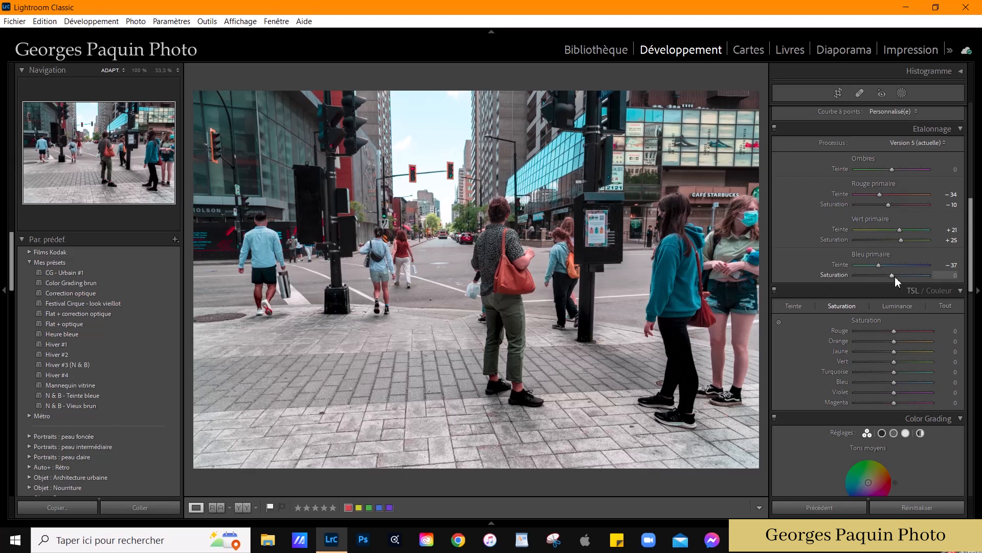
left_click_drag(891, 275, 896, 275)
Step: Lower the blue saturation to −40 and reduce the turquoise saturation in the HSL adjustments
scroll(804, 204, "down", 2)
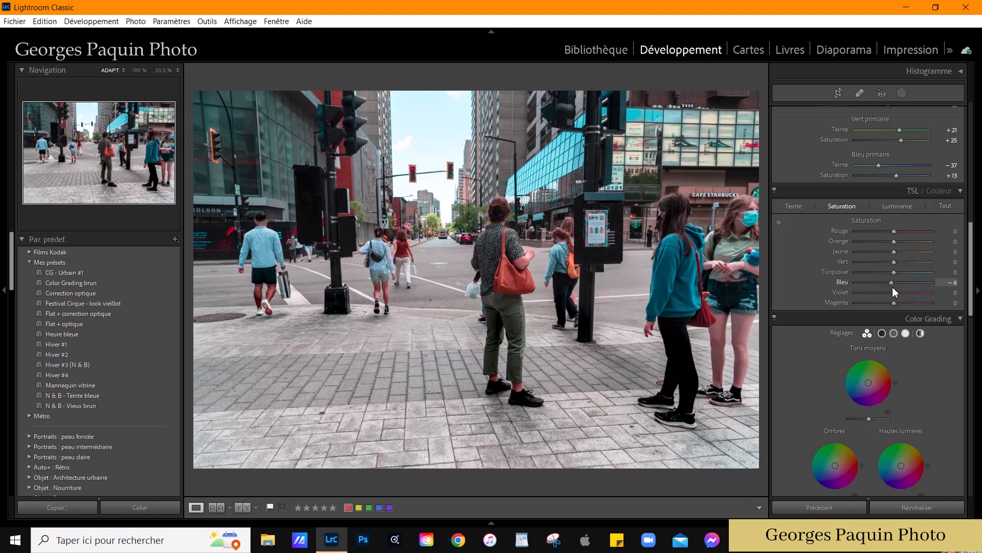
left_click_drag(895, 284, 883, 285)
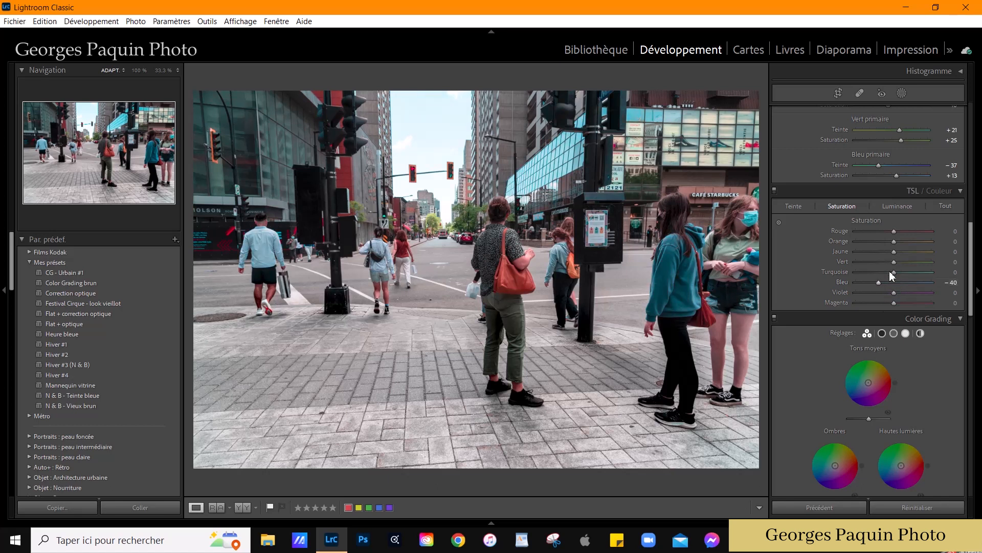
left_click_drag(895, 275, 886, 285)
Step: Tint the shadows with color grading at hue 351 and saturation 13
scroll(801, 260, "down", 5)
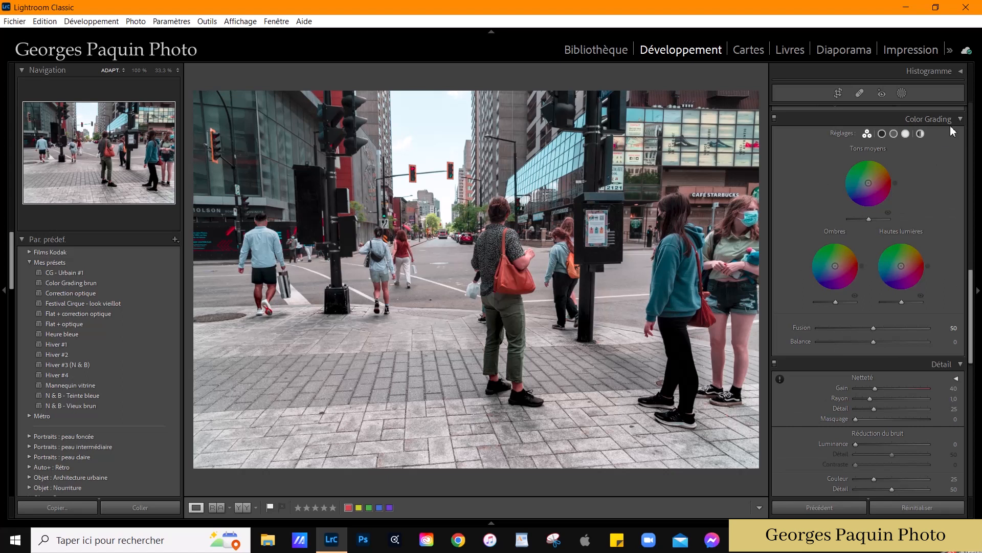
left_click(882, 135)
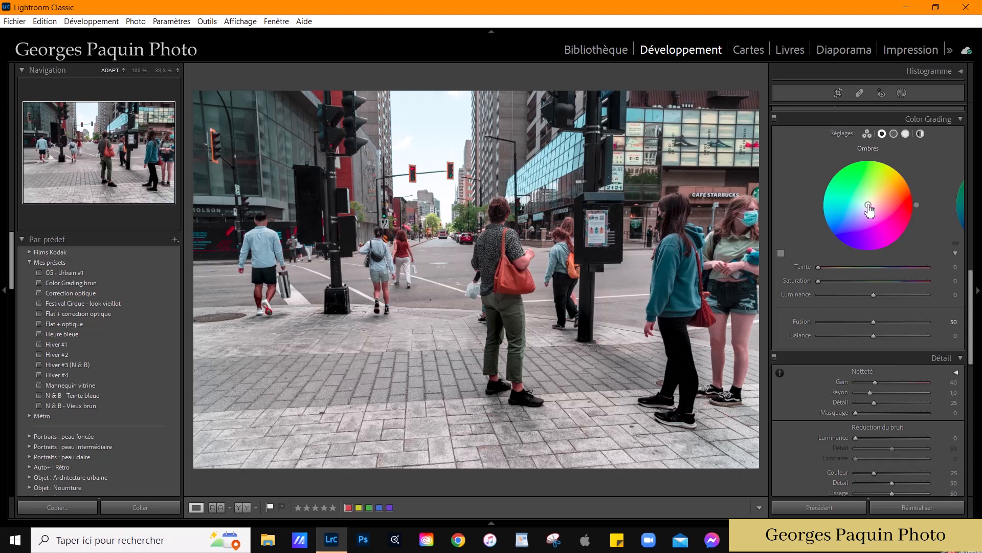
left_click_drag(869, 207, 875, 206)
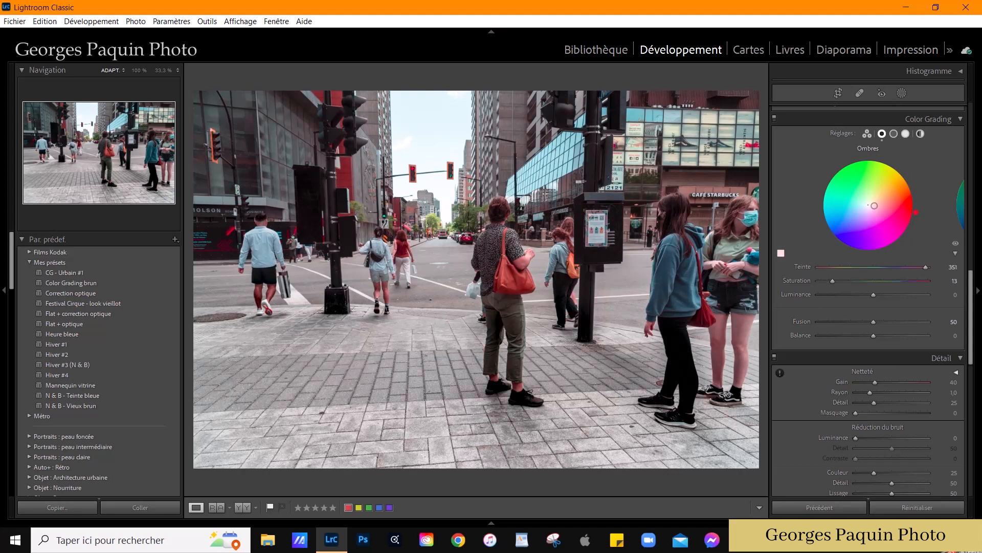
Step: Refine the shadow color grading to hue 349, saturation 10 and luminance −10
left_click(918, 218)
mouse_move(833, 281)
left_mouse_down()
mouse_move(870, 295)
mouse_move(830, 282)
left_mouse_up()
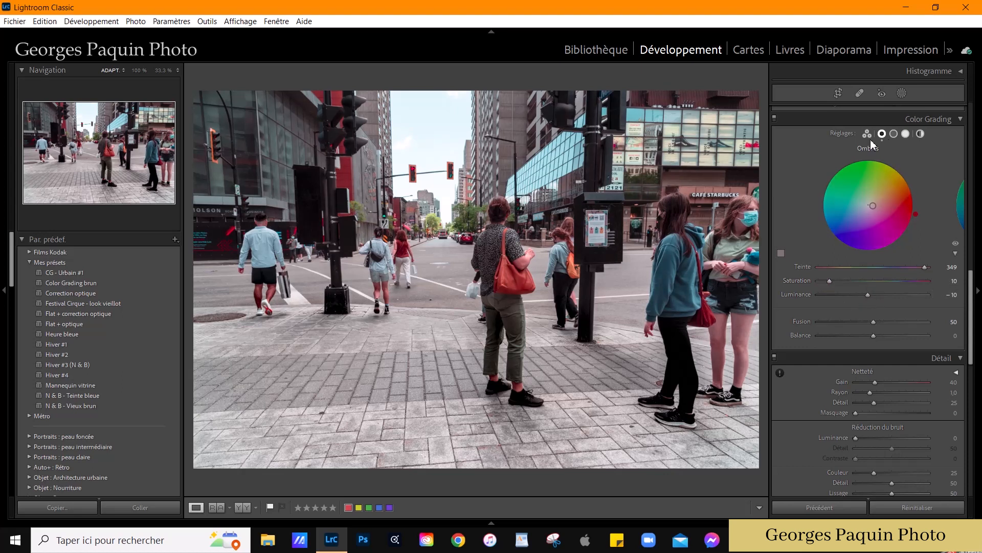
Step: Tint the highlights with color grading at hue 61, saturation 12 and luminance +7
left_click(906, 134)
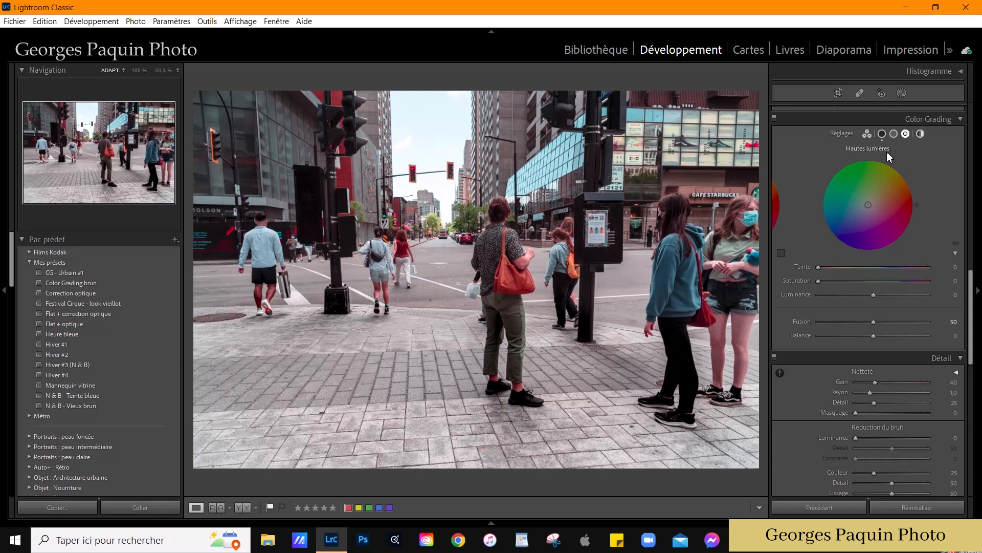
left_click_drag(868, 206, 894, 167)
left_click_drag(825, 281, 877, 297)
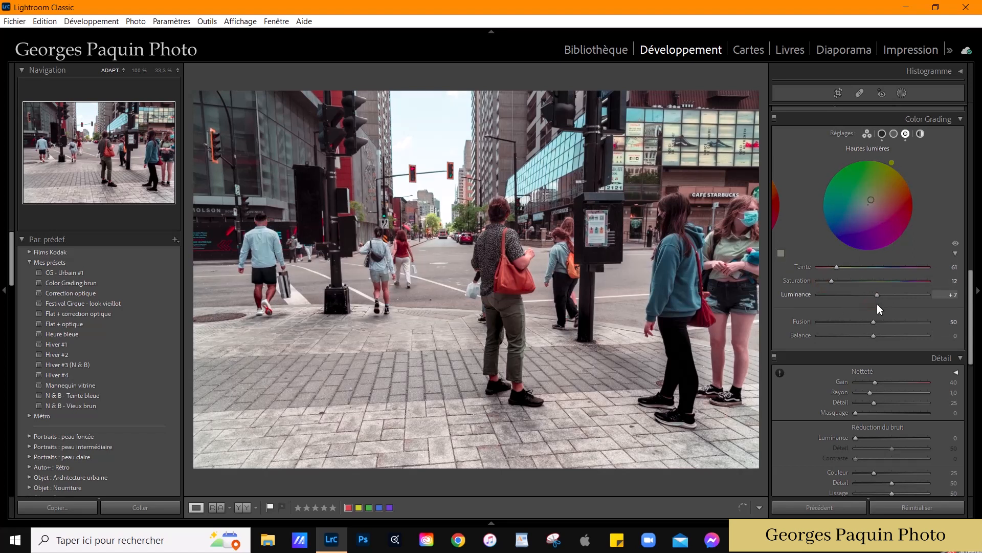
Step: Grade the midtones at hue 178, saturation 16 and luminance −13, and set the color grading balance to −44
left_click(894, 134)
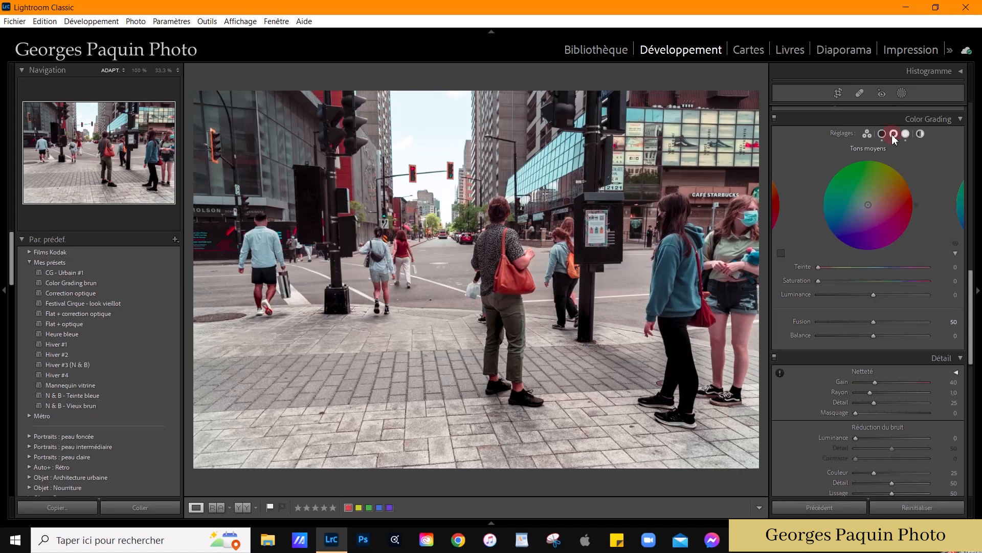
left_click(867, 204)
left_click_drag(867, 205, 820, 202)
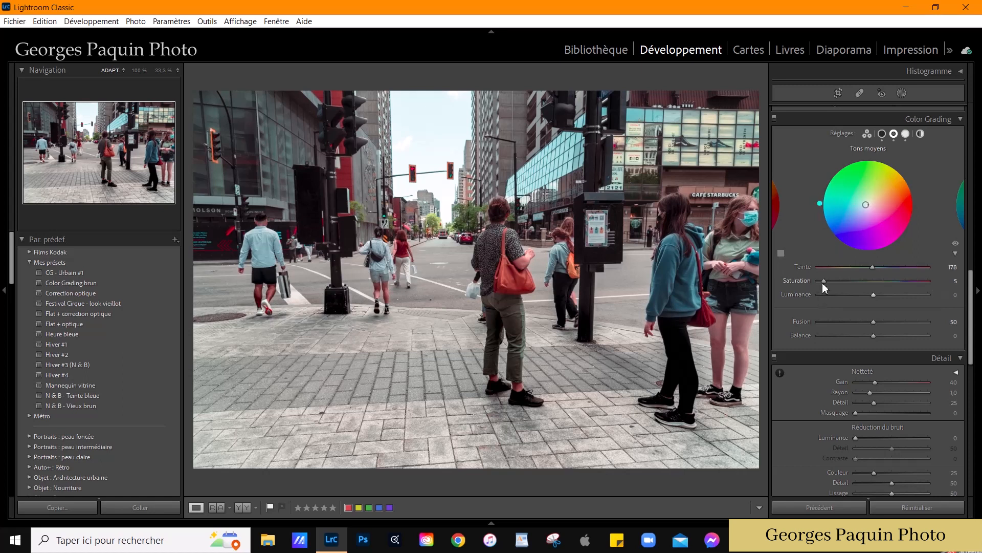
left_click_drag(823, 282, 866, 295)
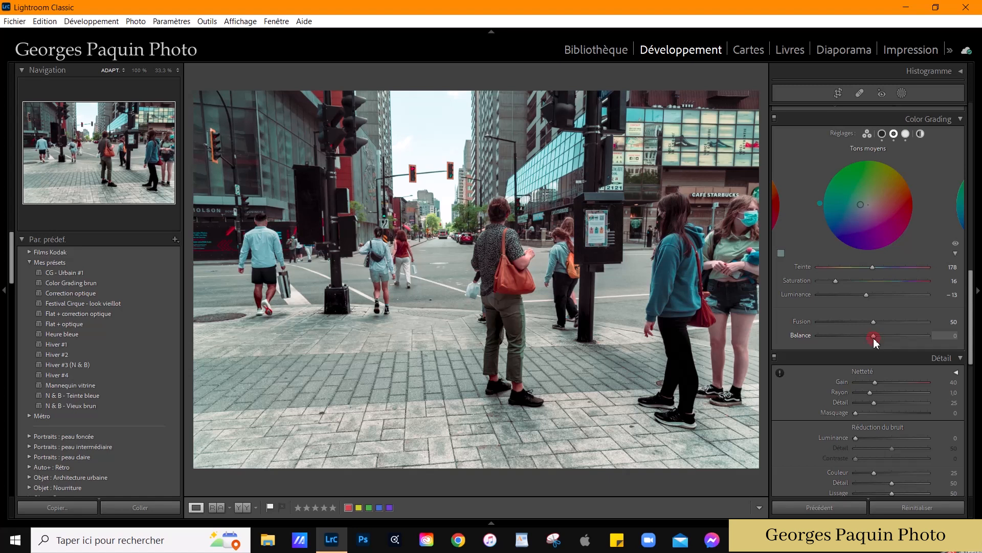
left_click_drag(873, 339, 861, 340)
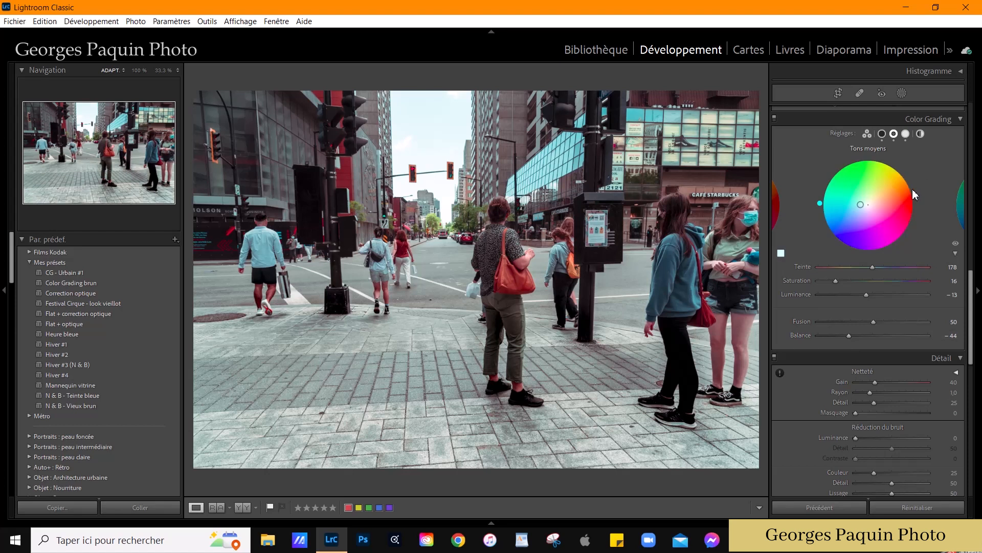
Step: Raise the shadow color grading saturation to 16 and set the blending to 73
left_click(883, 133)
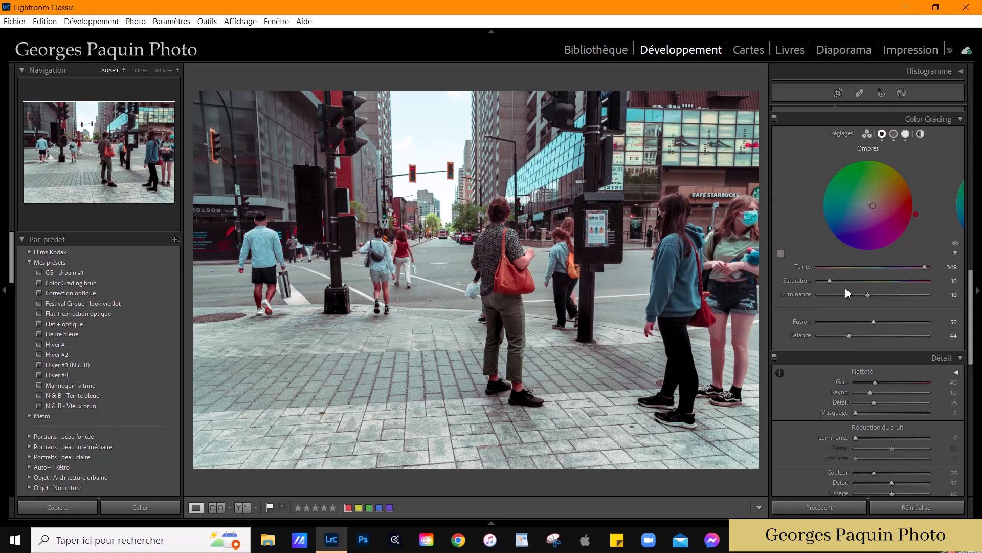
left_click_drag(831, 283, 838, 284)
left_click_drag(840, 284, 836, 287)
left_click_drag(876, 324, 901, 331)
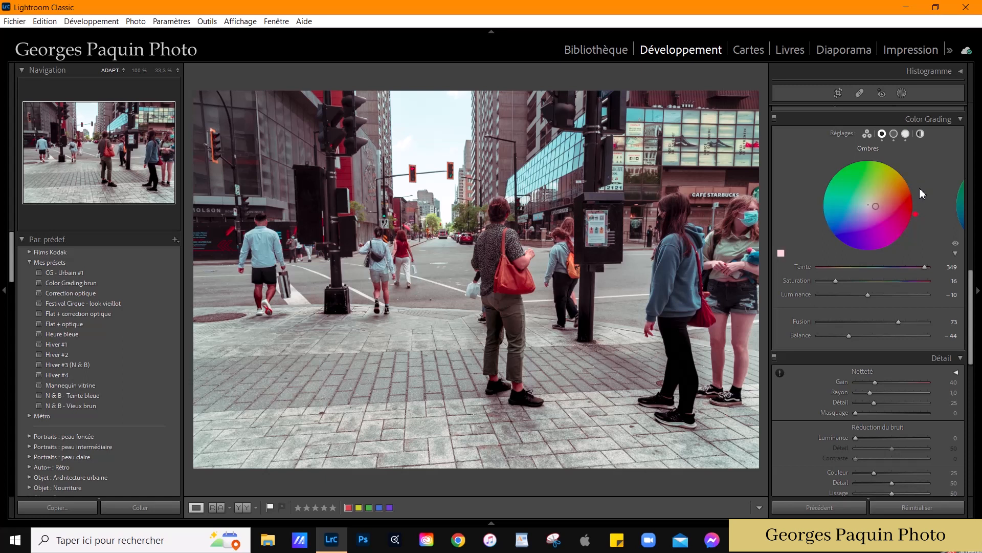
Step: Apply a global color grading tint at hue 54, saturation 14 and luminance −8
left_click(921, 134)
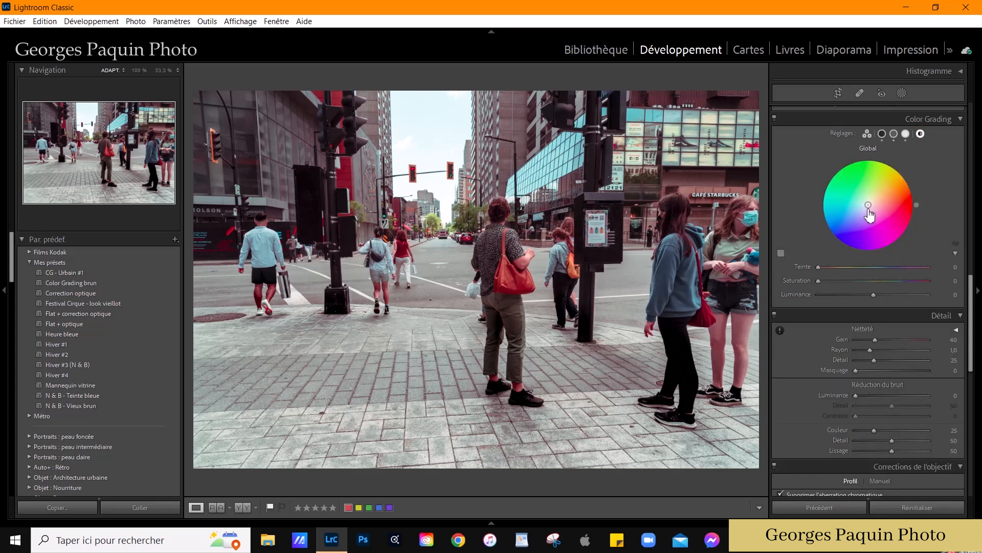
left_click_drag(868, 205, 896, 166)
left_click_drag(827, 281, 872, 300)
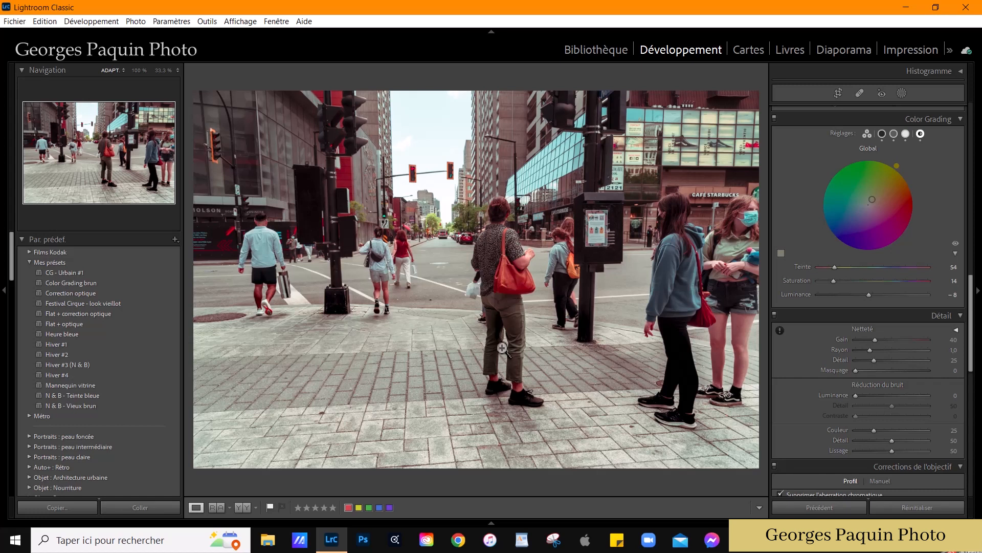
Step: Set the vibrance to +25 and the white balance to temperature 5600 with tint 0 in the basic adjustments
scroll(787, 200, "up", 10)
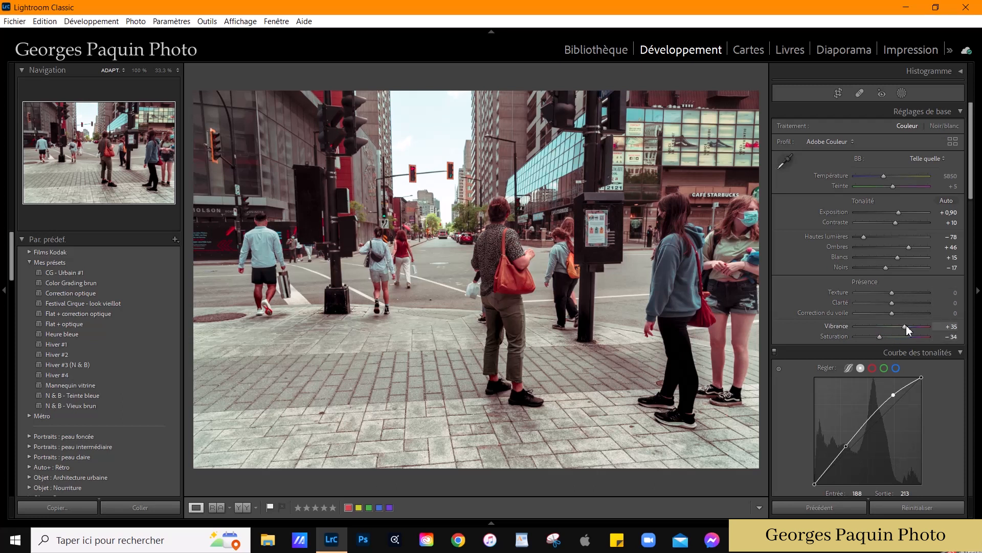
scroll(906, 324, "down", 4)
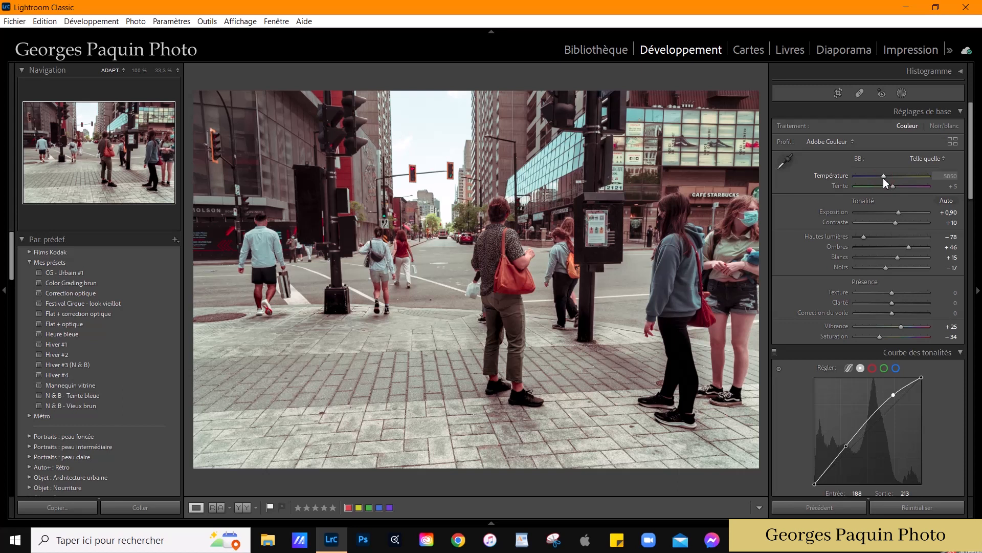
scroll(883, 177, "down", 5)
scroll(884, 176, "down", 5)
scroll(884, 177, "up", 5)
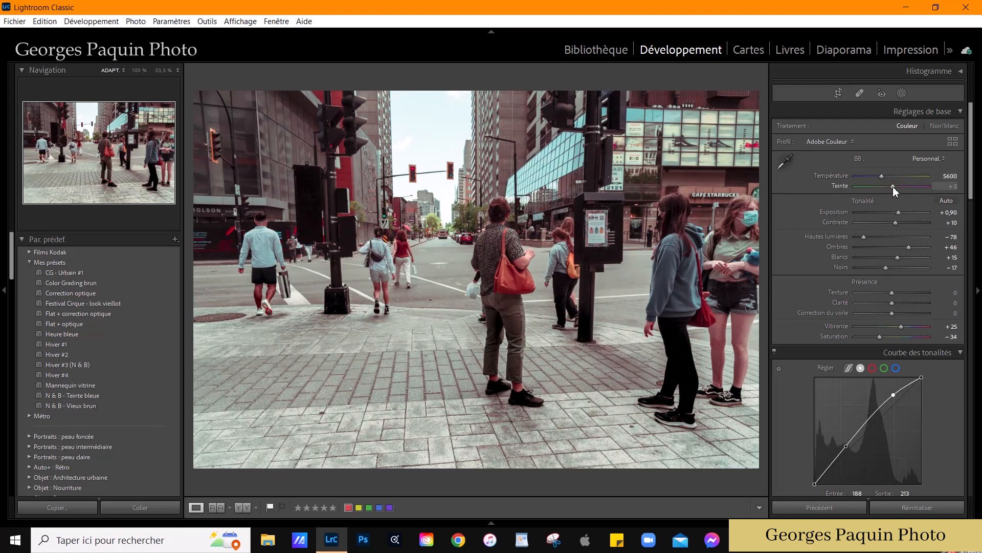
double_click(893, 186)
Step: Create a new brush mask with shadows at 52 and paint over the central pedestrian carrying the orange bag
left_click(509, 261)
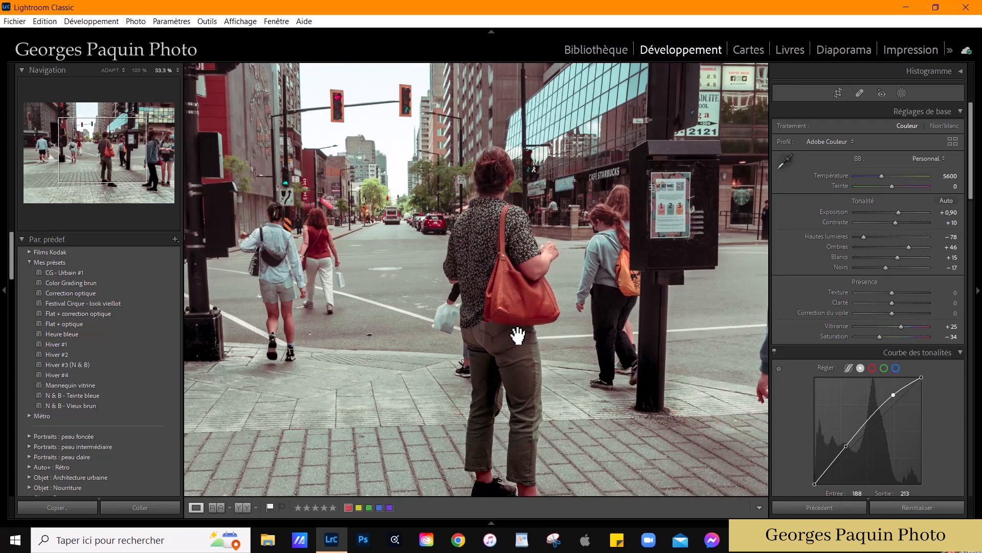
left_click_drag(517, 335, 511, 290)
key("k")
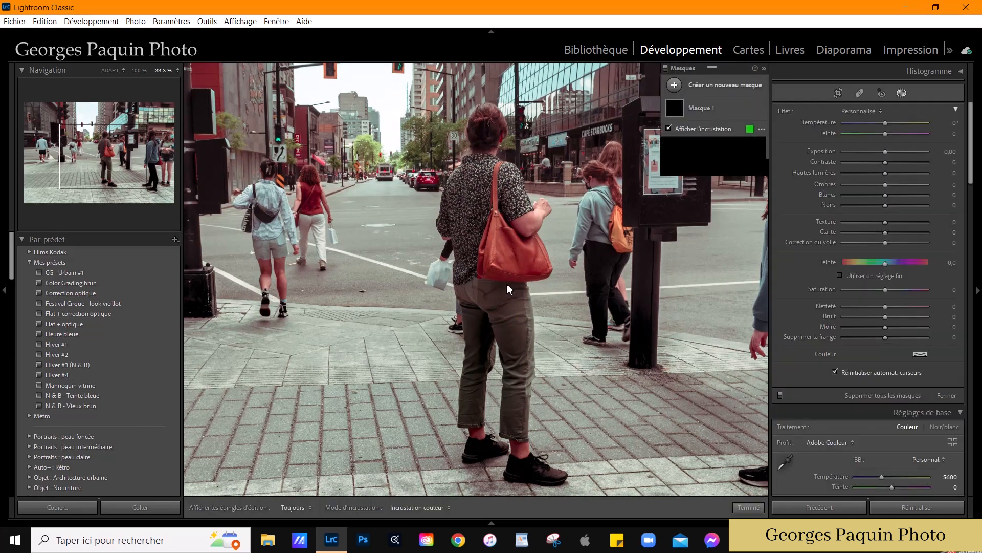
left_click_drag(888, 267, 909, 259)
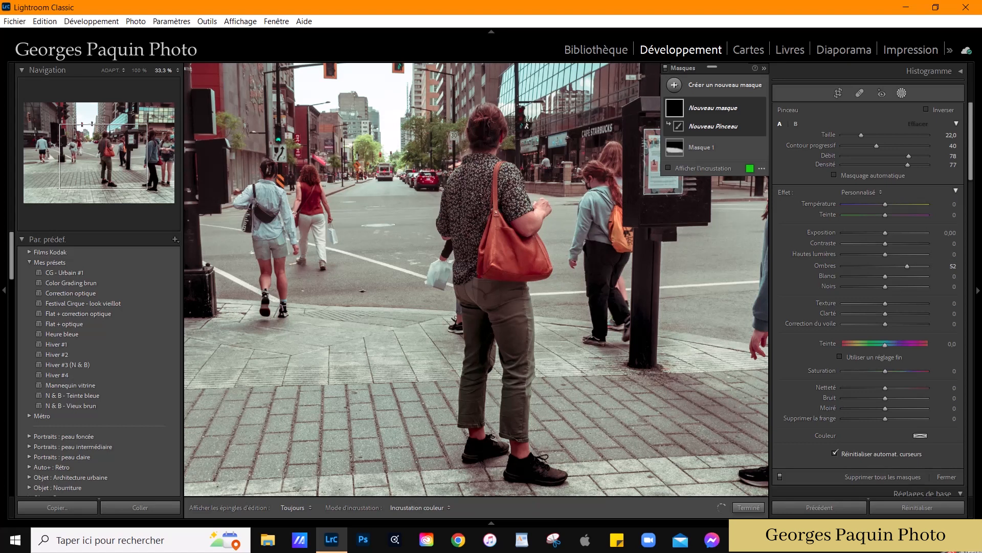
key("h")
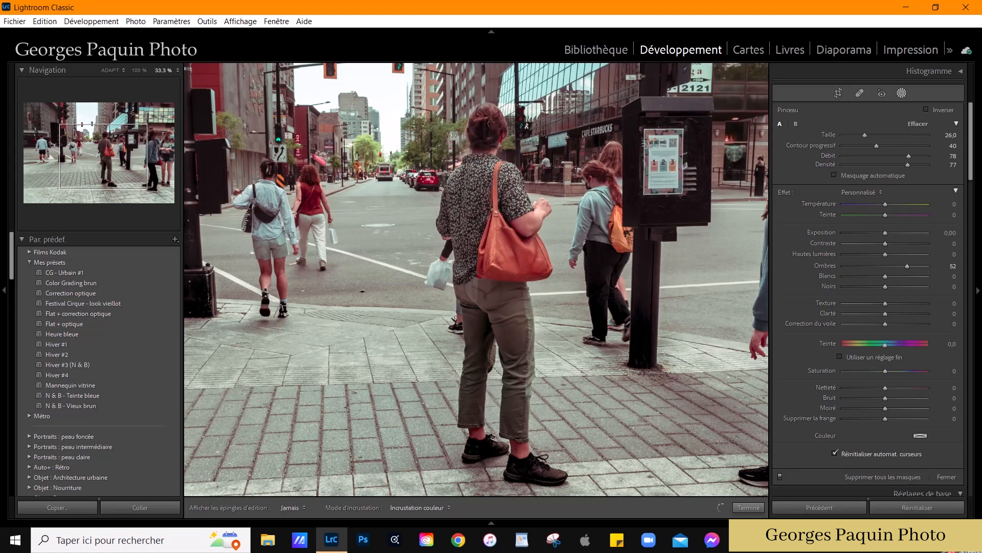
key("h")
Step: Extend the shadow brush mask over the woman in the blue hoodie and black trousers
left_click(153, 169)
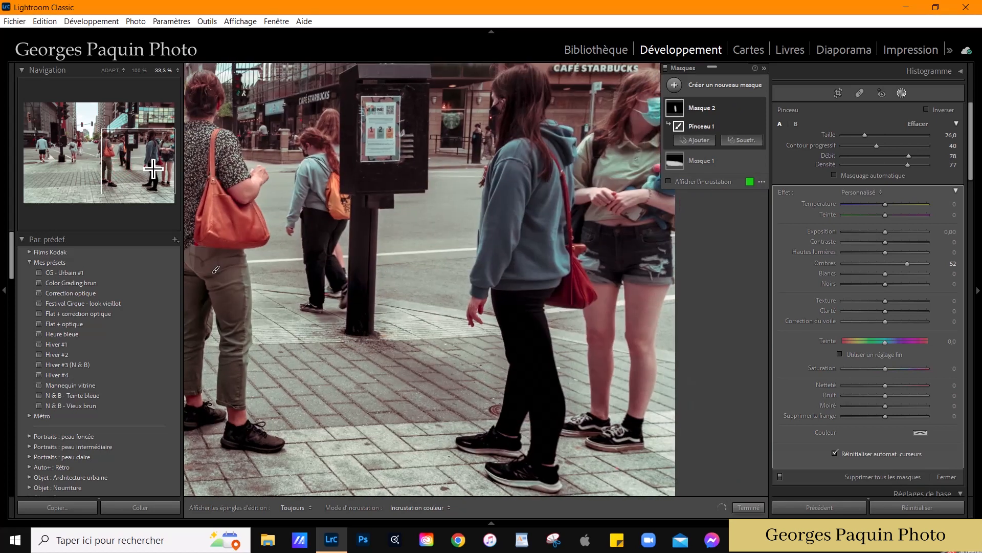
key("h")
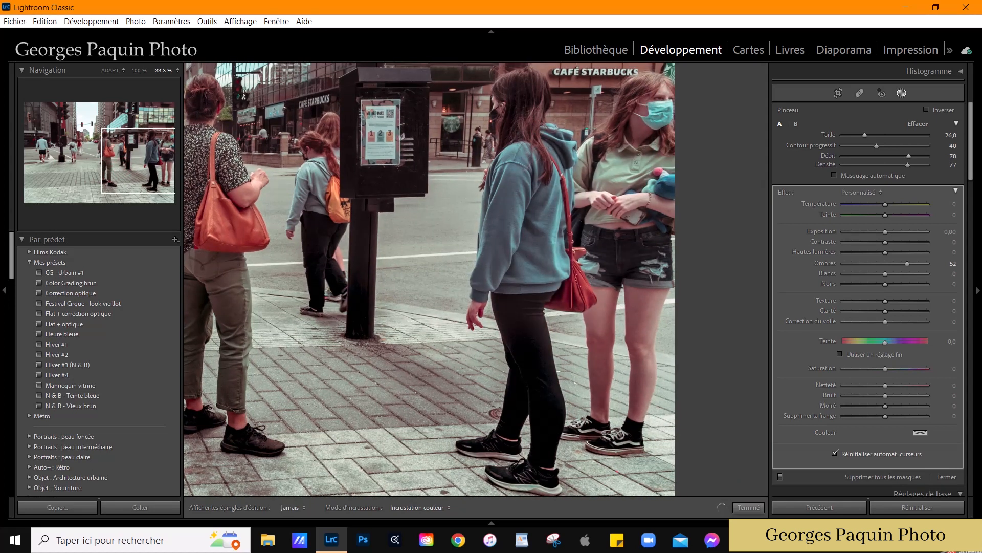
mouse_move(533, 208)
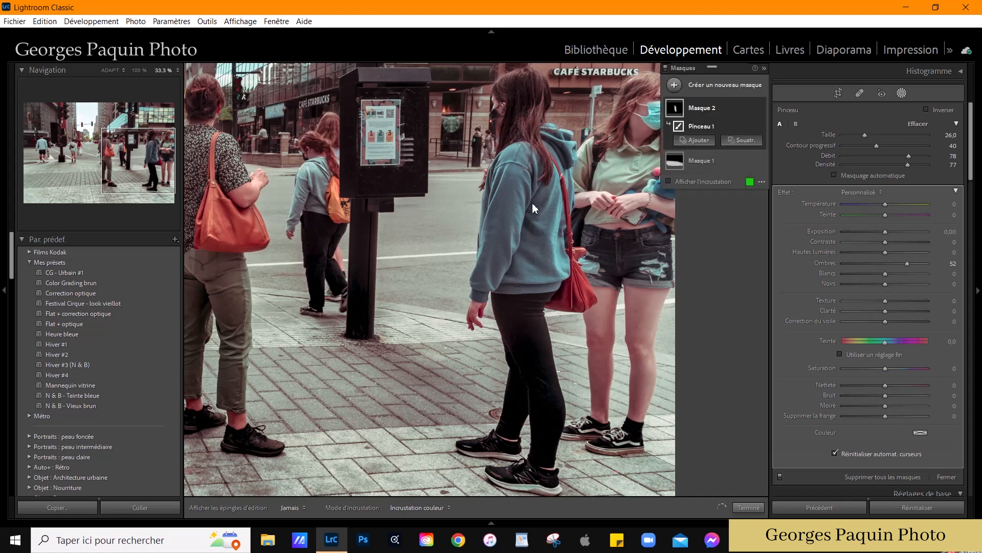
key("h")
Step: Paint the darker pedestrian areas farther left into the shadow mask with brush size 23, and finish the mask editing
left_click(113, 71)
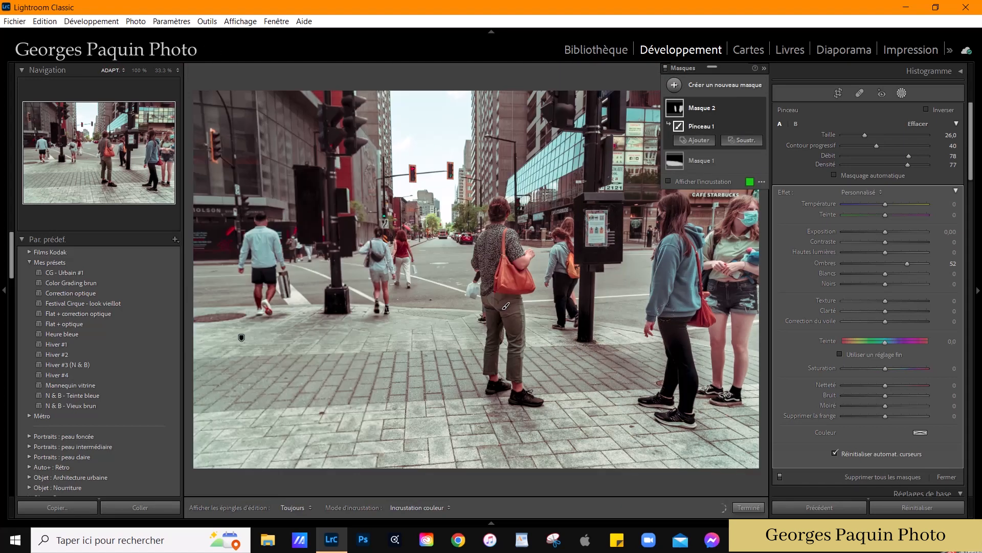
key("h")
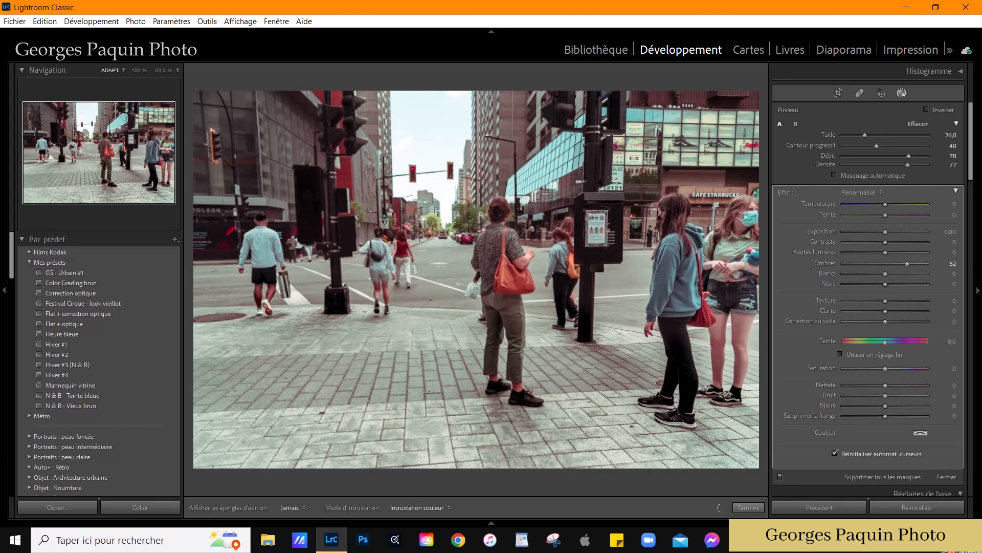
key("h")
scroll(505, 306, "down", 2)
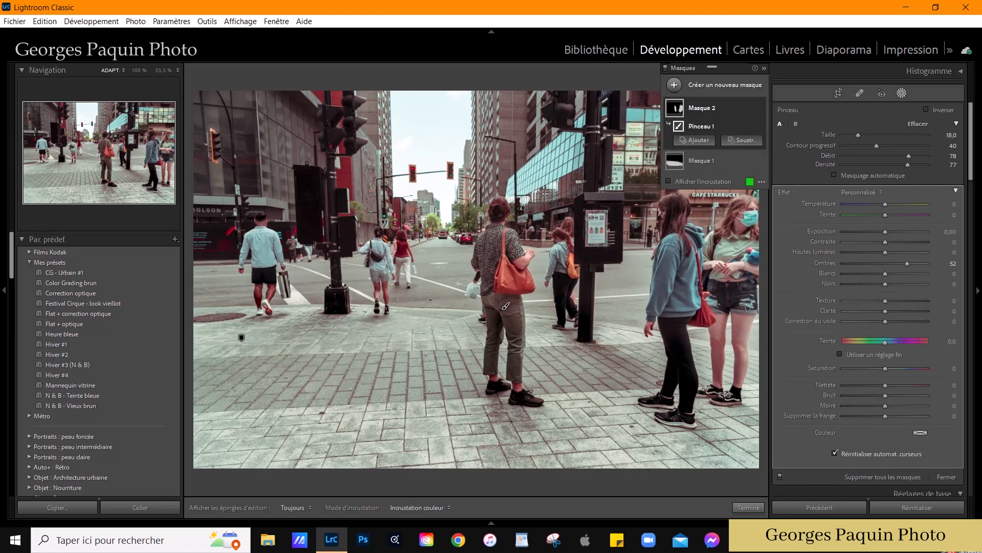
key("h")
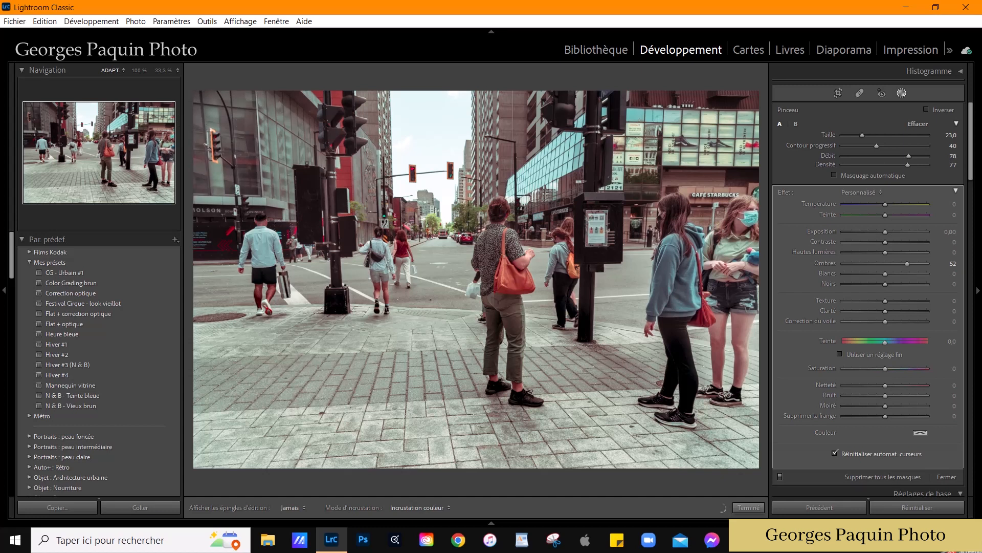
key("h")
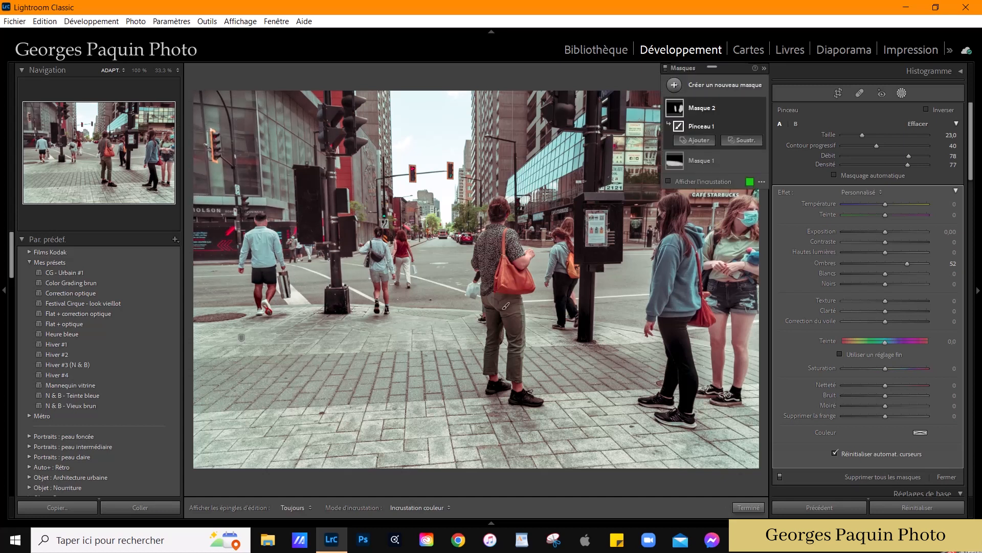
key("h")
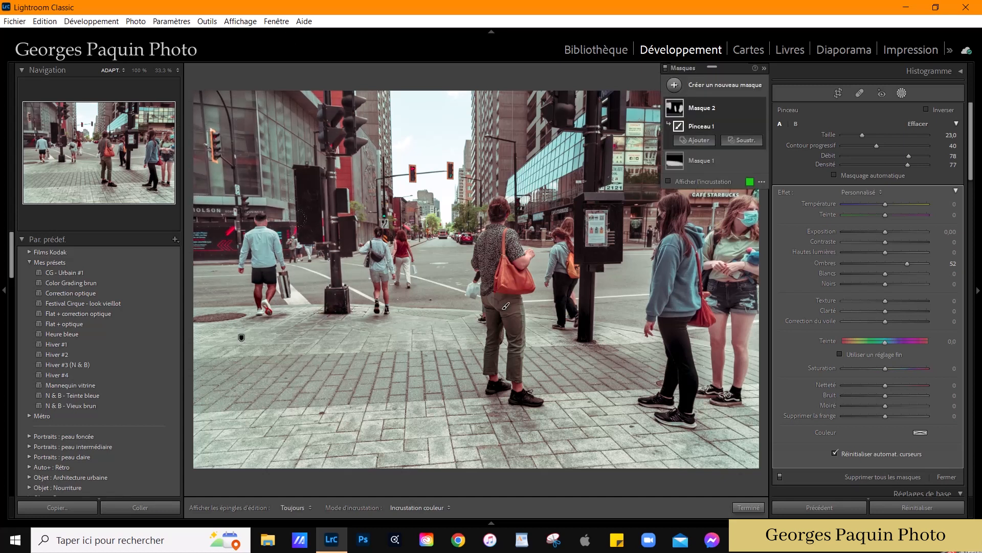
scroll(299, 225, "down", 4)
left_click(748, 508)
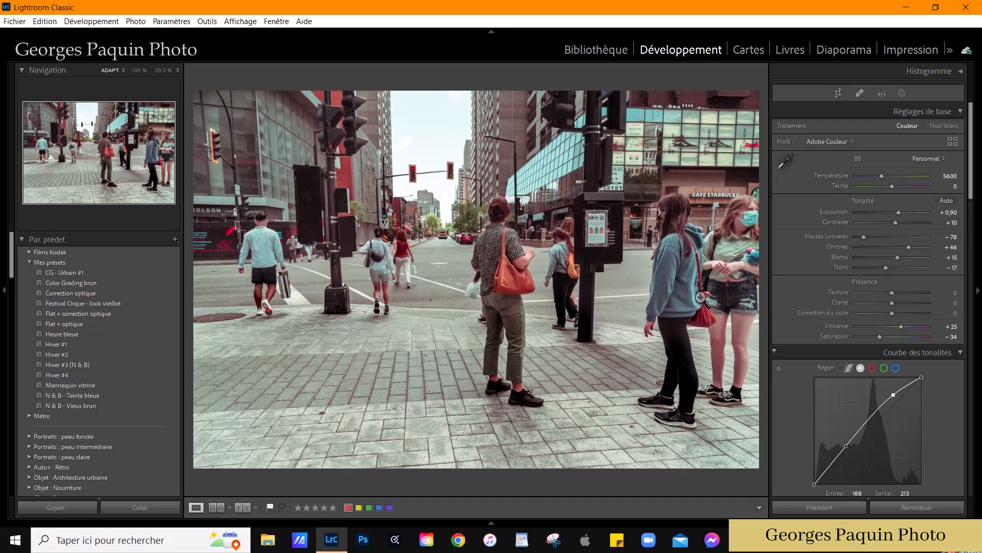
Step: Add an inverted radial gradient mask with feather 36, shaped as a large tilted ellipse around the central pedestrian
key("ctrl+minus")
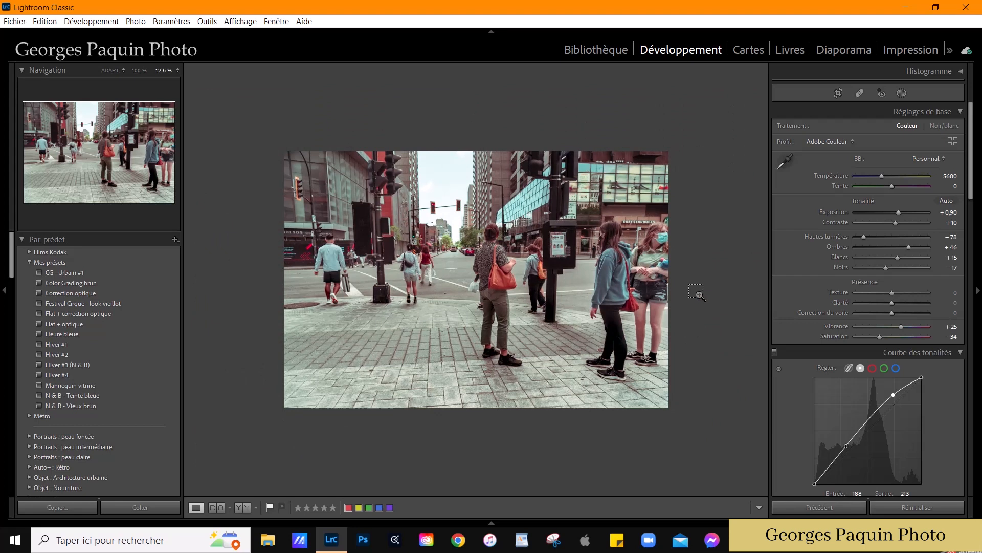
left_click(903, 93)
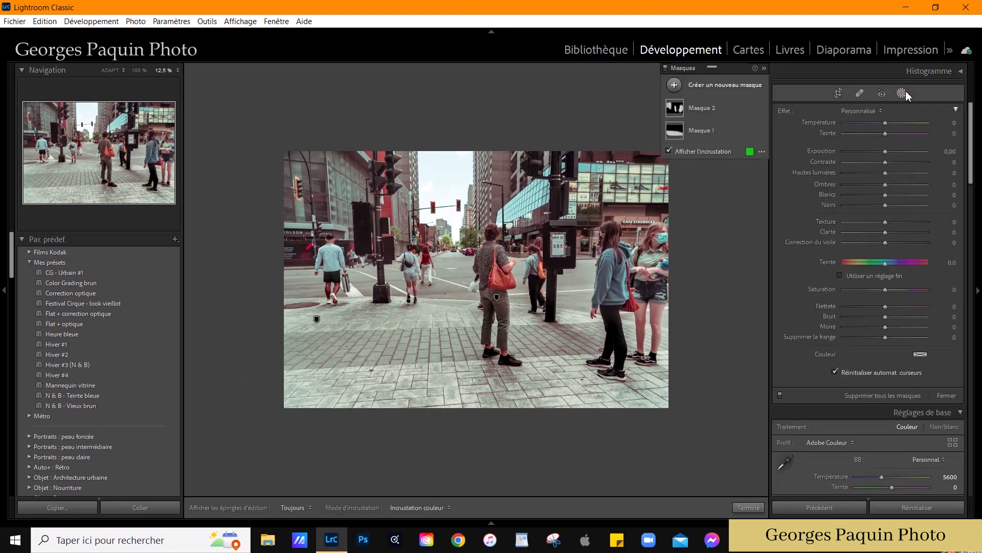
left_click(675, 85)
left_click(737, 165)
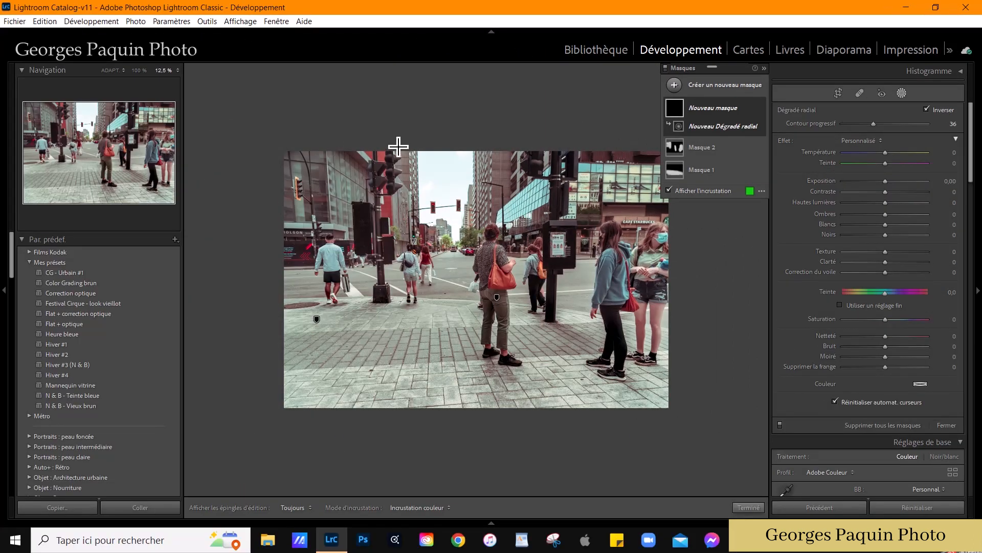
left_click_drag(398, 146, 554, 431)
left_click_drag(415, 154, 498, 254)
left_click_drag(649, 251, 630, 139)
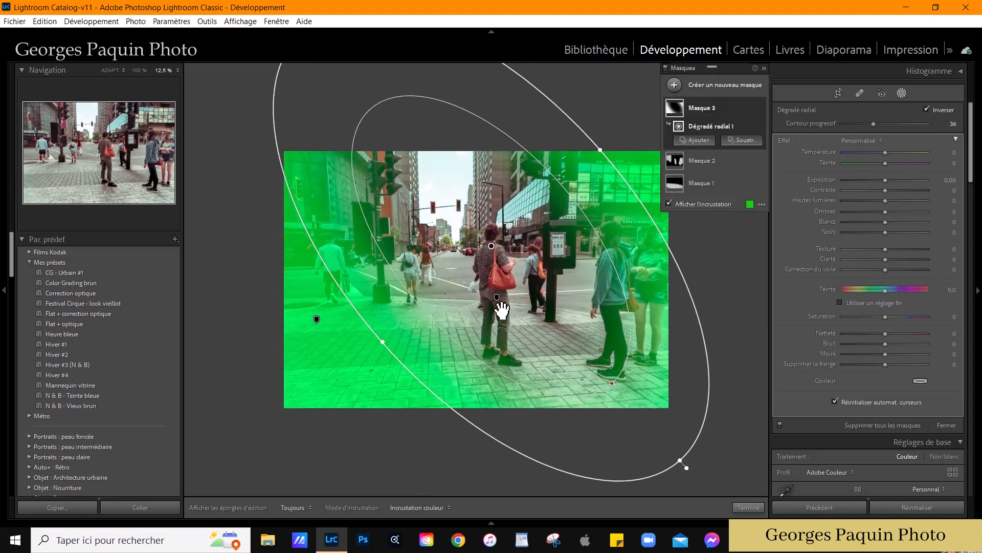
Step: Fine-tune the radial gradient's position, width and length around the central pedestrian, and hide the mask overlay
mouse_move(492, 247)
left_mouse_down()
mouse_move(512, 247)
mouse_move(499, 247)
left_mouse_up()
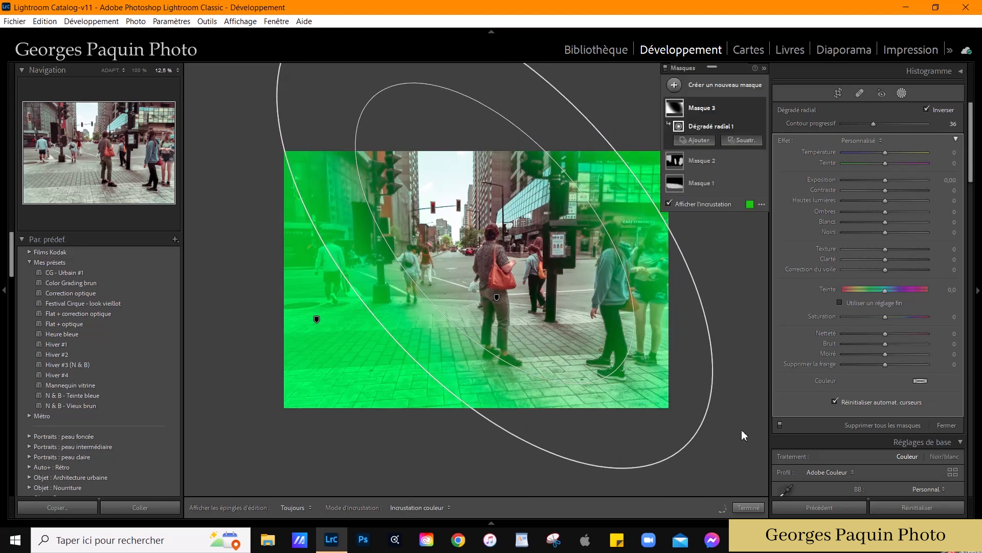
left_click_drag(696, 460, 683, 465)
left_click_drag(608, 141, 618, 134)
left_click_drag(496, 234, 500, 233)
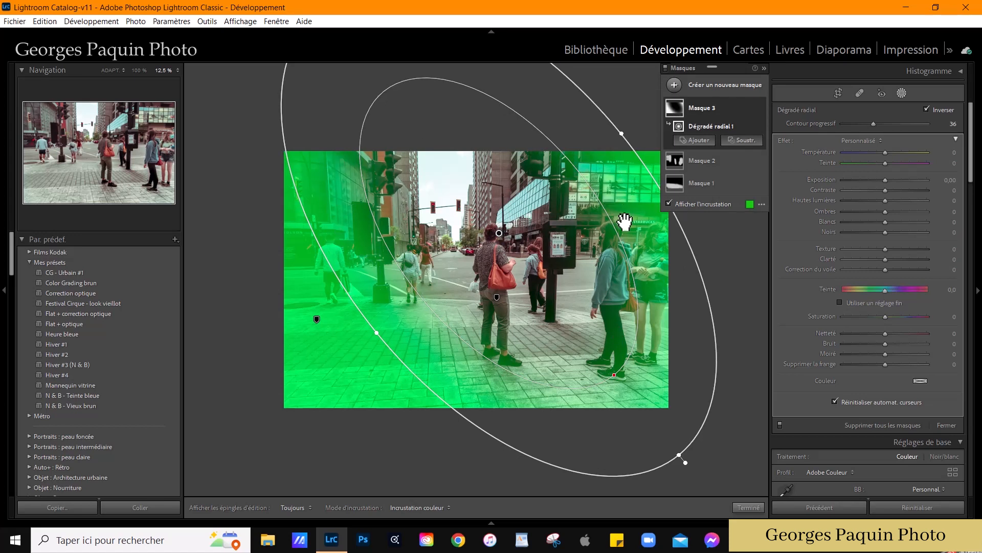
left_click(726, 206)
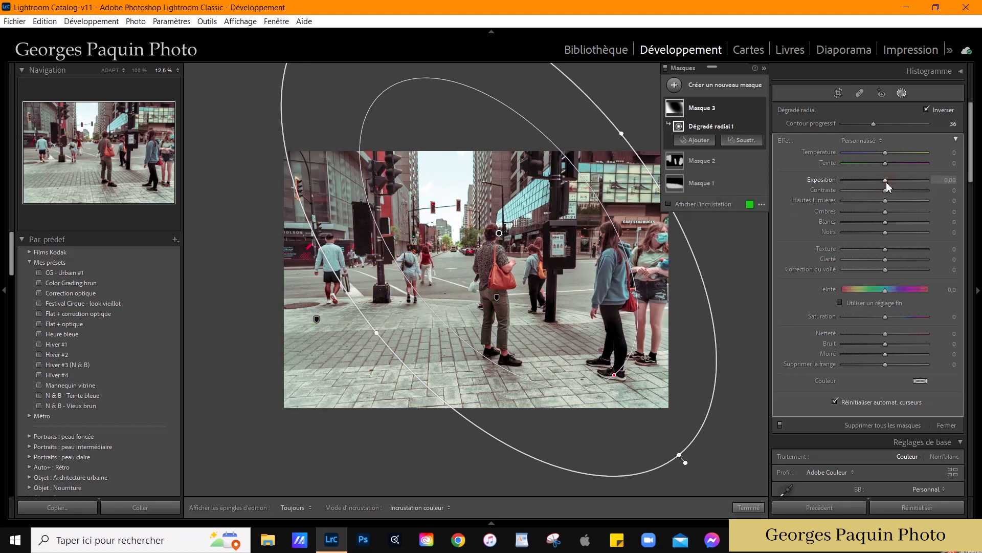
Step: Darken the area outside the radial gradient with exposure -0.50, shadows 9 and blacks -24
scroll(887, 183, "down", 3)
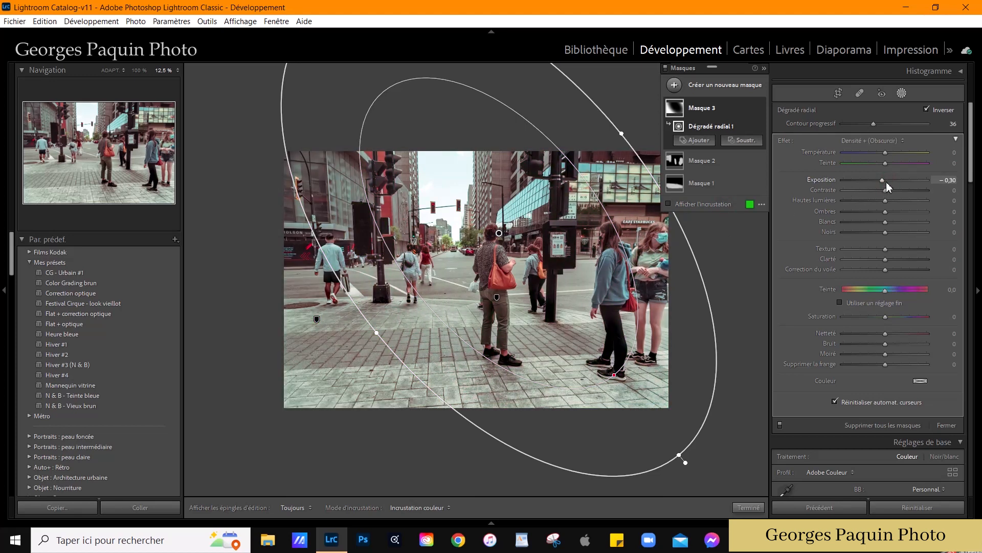
scroll(887, 182, "down", 1)
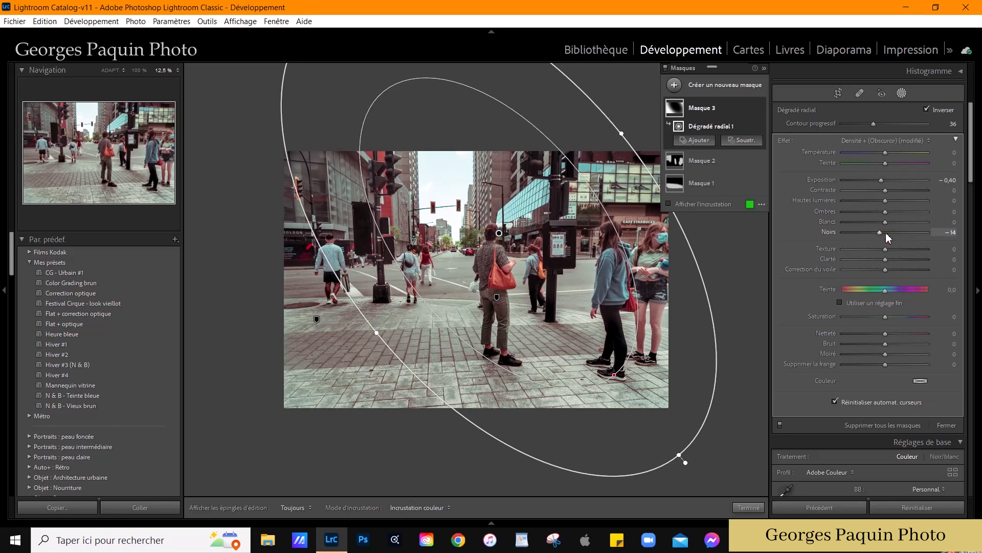
left_click_drag(885, 211, 879, 212)
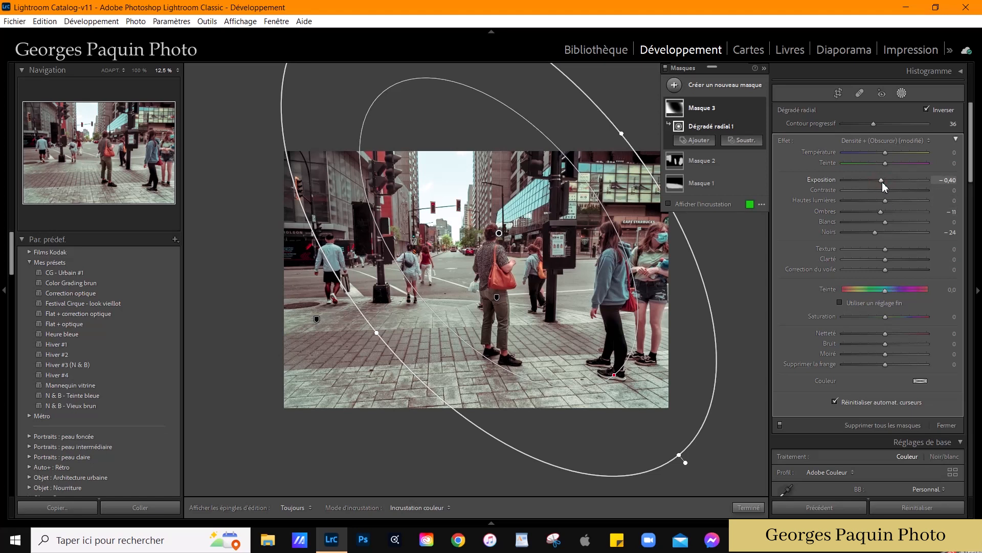
left_click_drag(885, 187, 893, 218)
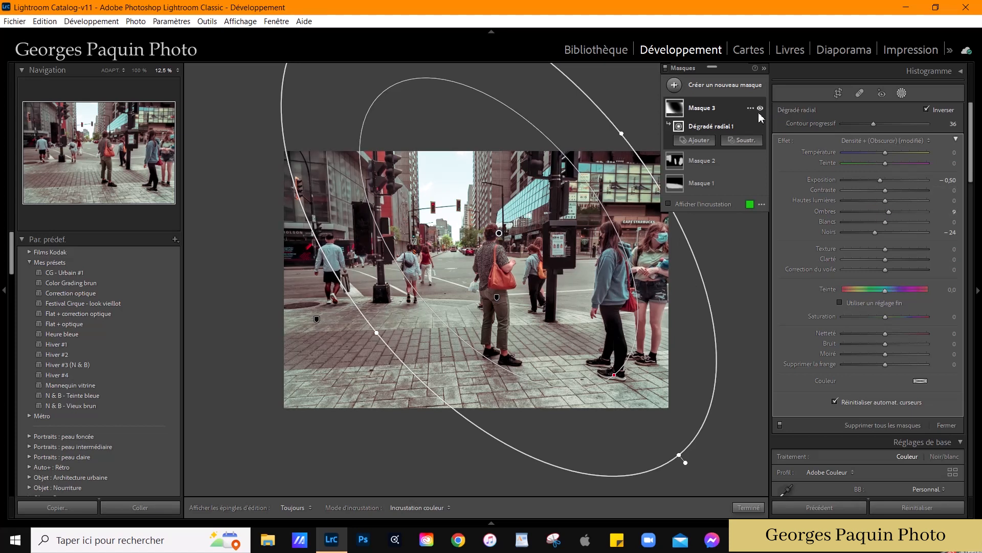
Step: Compare the photo without and with Masque 3, and slightly adjust its temperature before finishing the mask editing
left_click(760, 108)
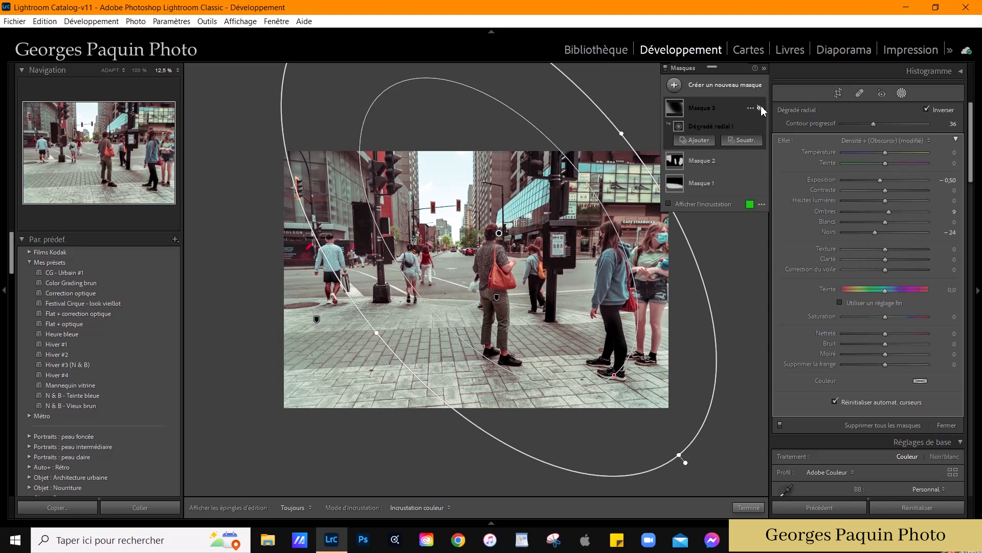
left_click(760, 109)
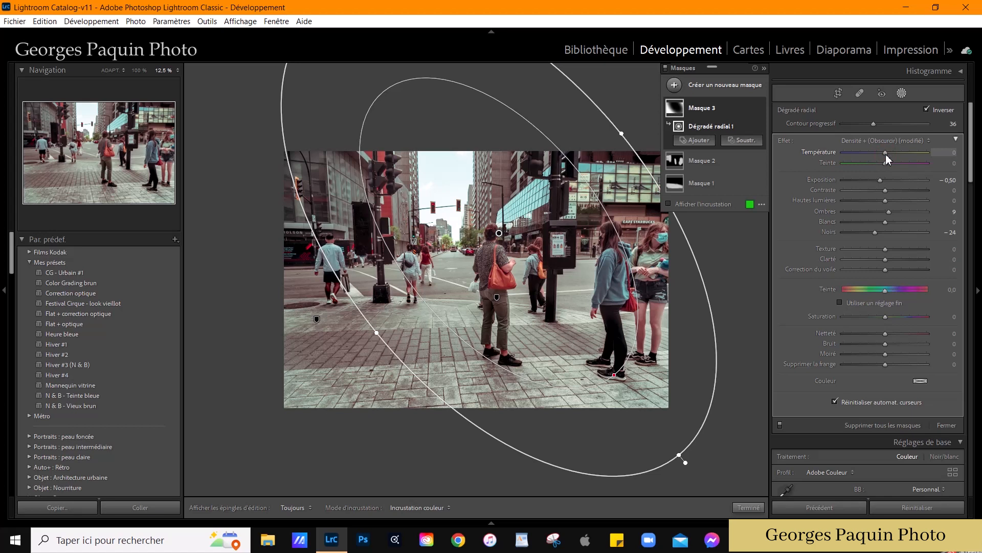
left_click_drag(888, 159, 886, 160)
left_click(746, 507)
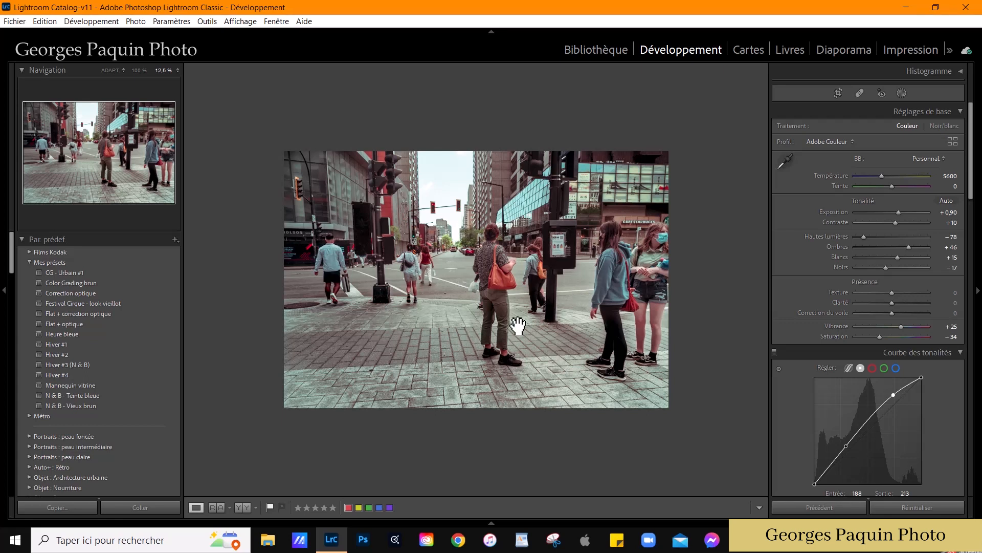
Step: Add a non-inverted radial gradient mask with feather 36, shaped as a tilted ellipse over the central pedestrian, and hide the overlay
left_click(902, 92)
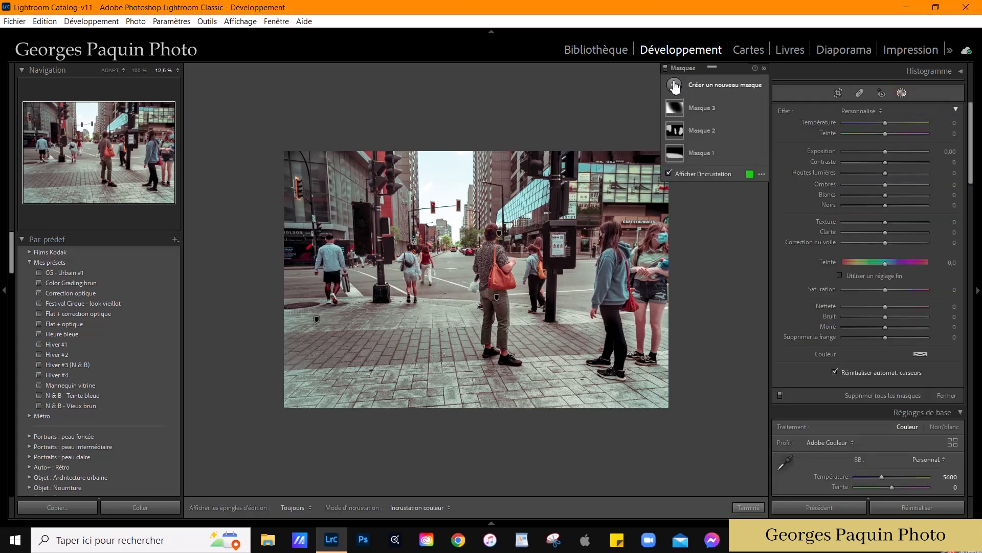
left_click(675, 86)
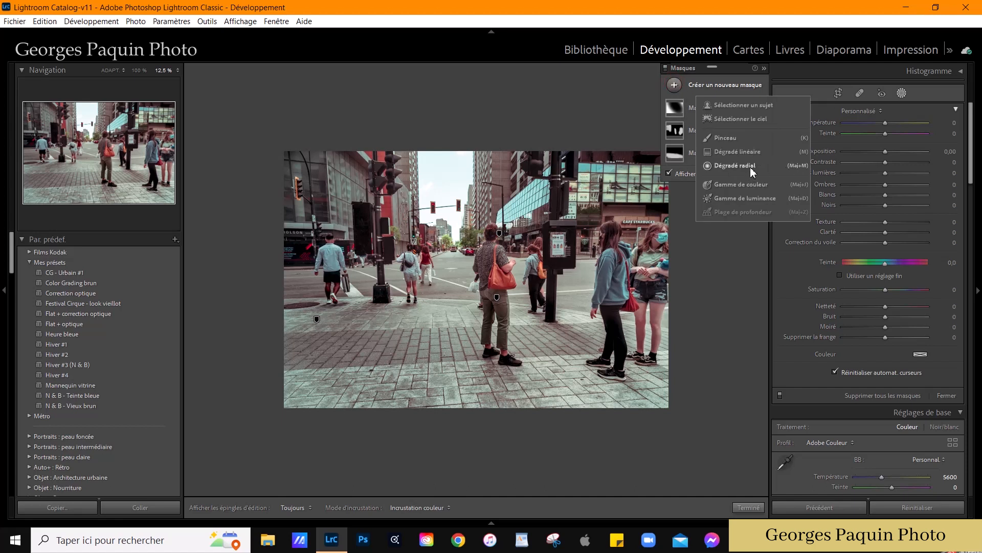
left_click(752, 165)
left_click(458, 173)
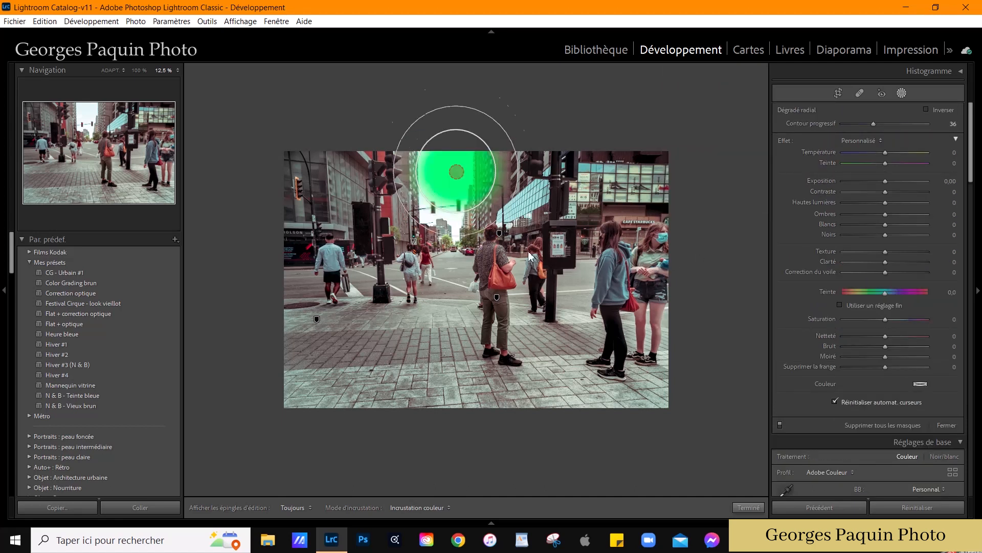
left_click_drag(530, 256, 561, 348)
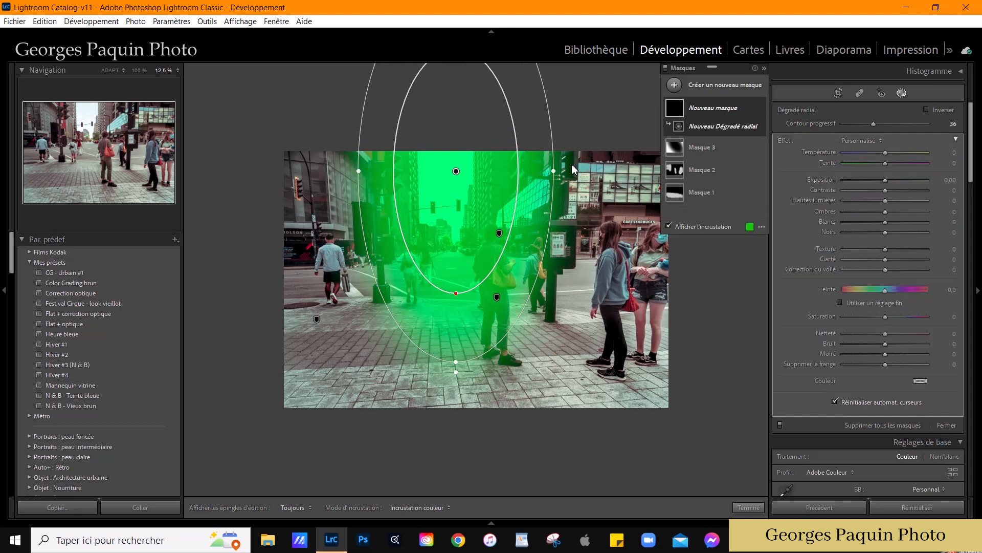
left_click_drag(574, 170, 565, 136)
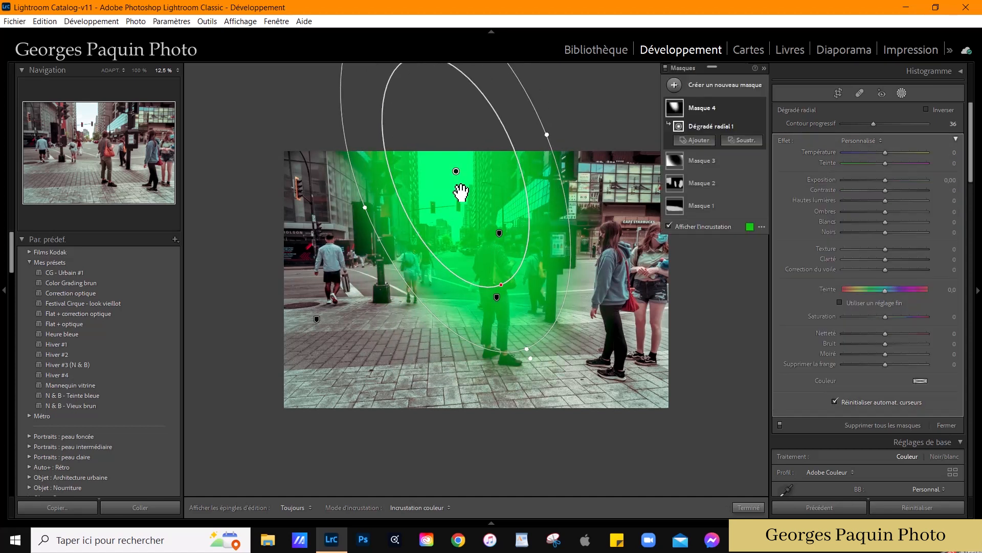
left_click_drag(461, 193, 506, 240)
left_click(668, 226)
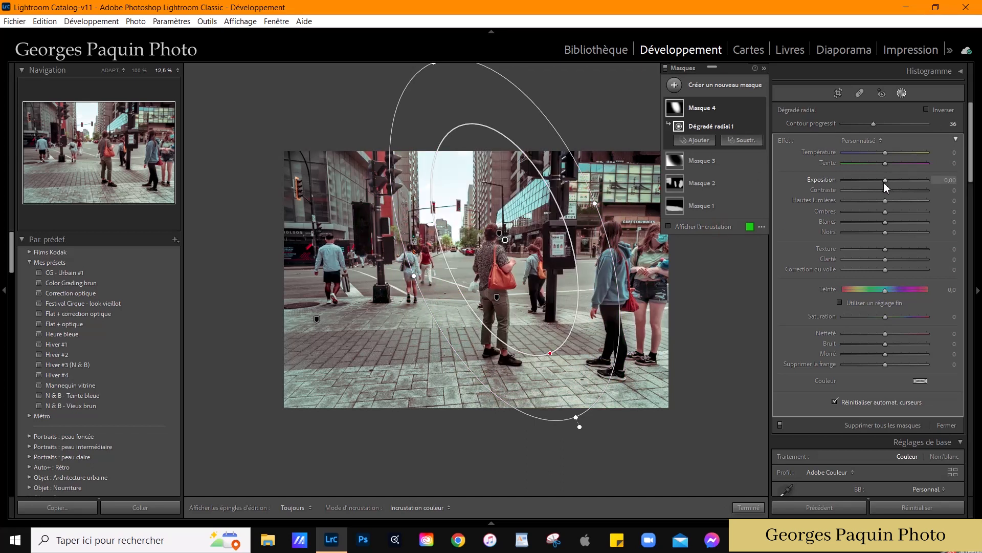
Step: Set Masque 4 to exposure 0.10, highlights -15 and whites 33, and compare the photo without and with it
left_click_drag(886, 181, 887, 182)
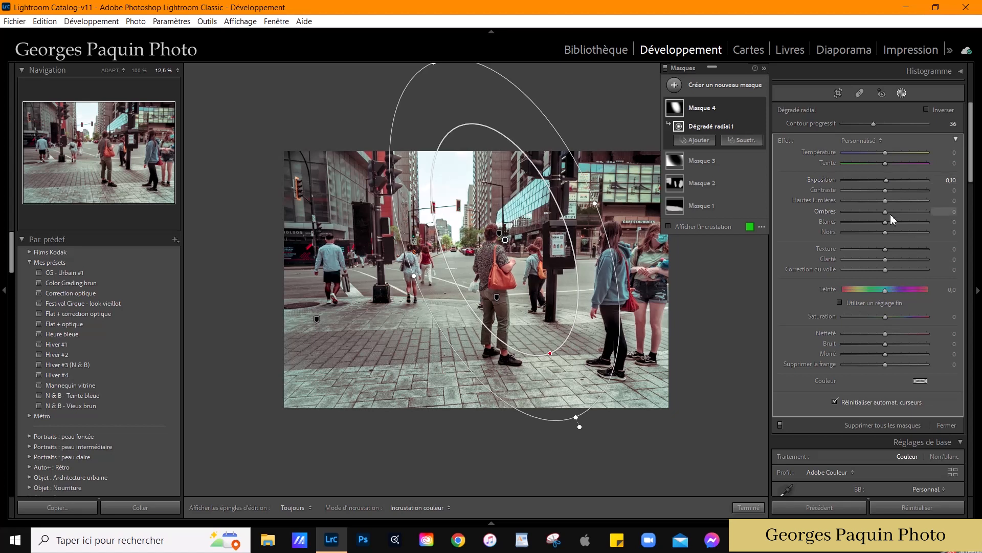
left_click_drag(886, 223, 899, 227)
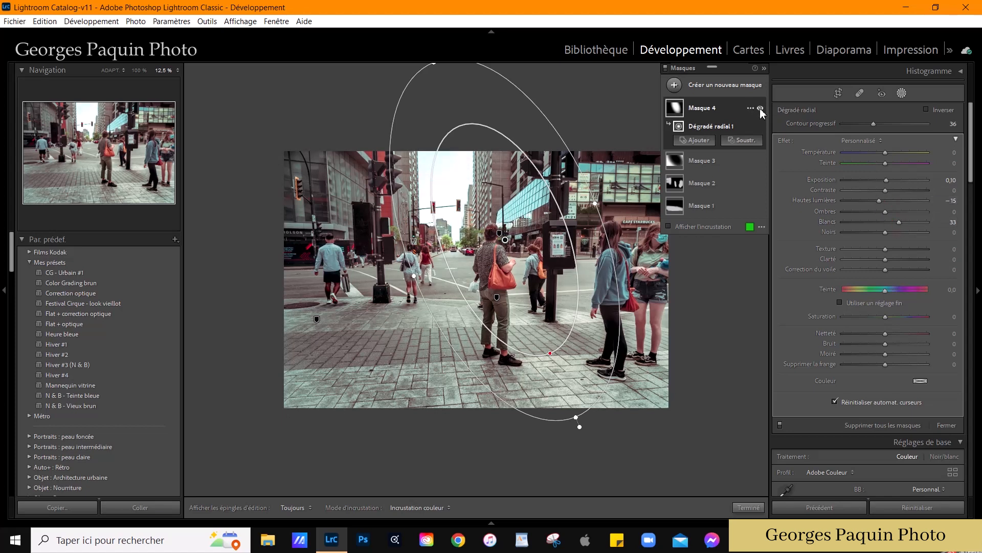
left_click(761, 109)
left_click(761, 109)
Step: Set the temperature of Masque 4 to 4, check its coverage with the overlay, and finish the mask editing
left_click_drag(951, 157, 955, 157)
left_click(701, 226)
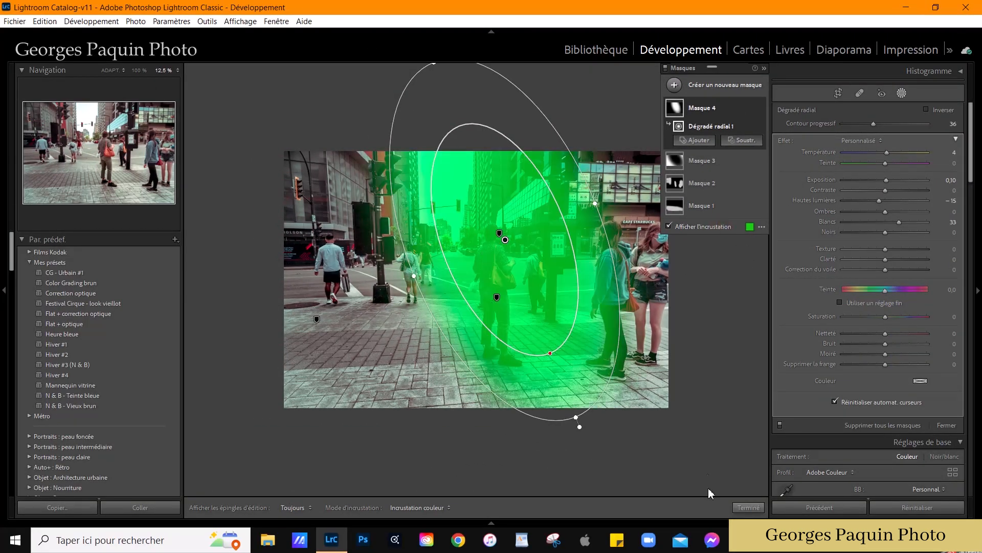
left_click(752, 509)
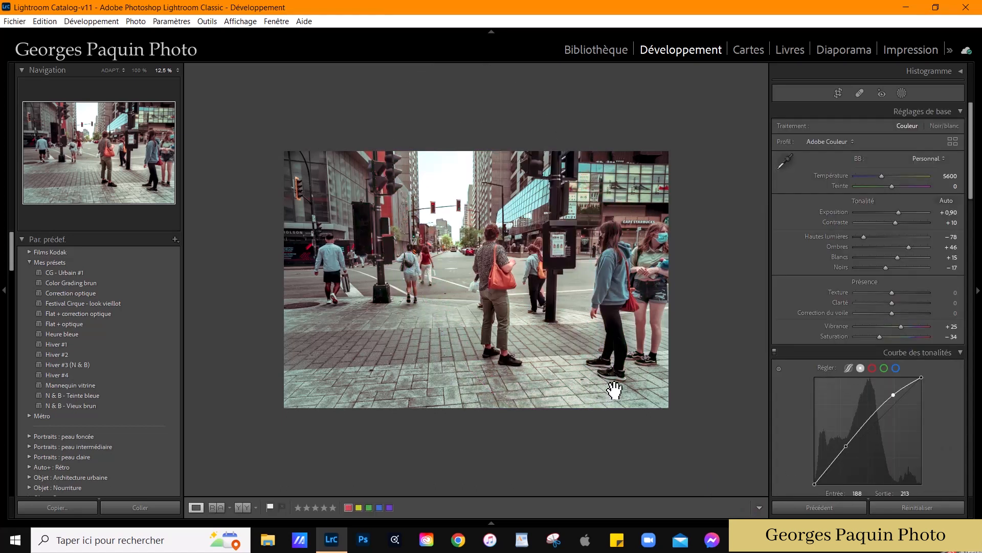
Step: Straighten the photo with the Level (Niveau) Upright correction and rotation +0.9, and constrain the crop
left_click(626, 355)
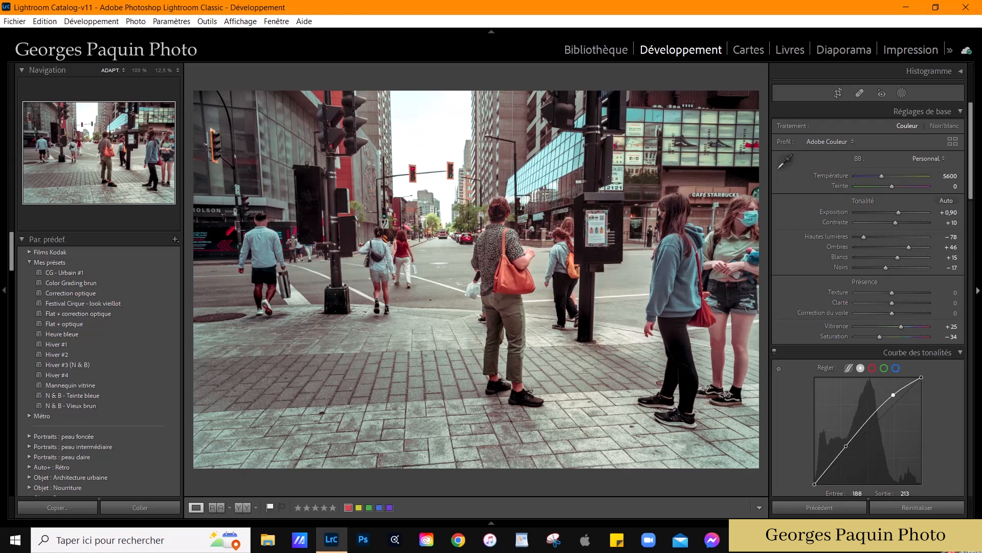
scroll(803, 228, "down", 10)
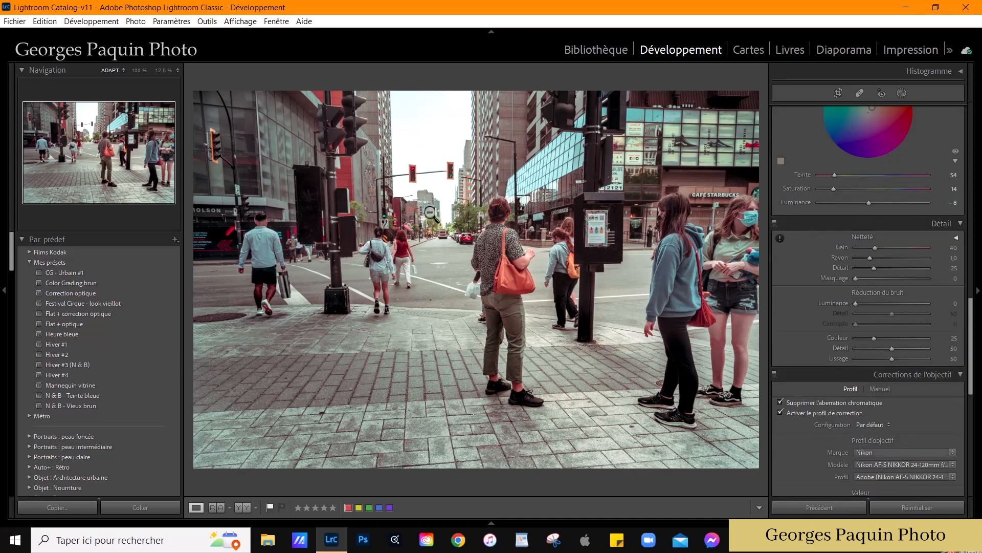
scroll(811, 284, "down", 8)
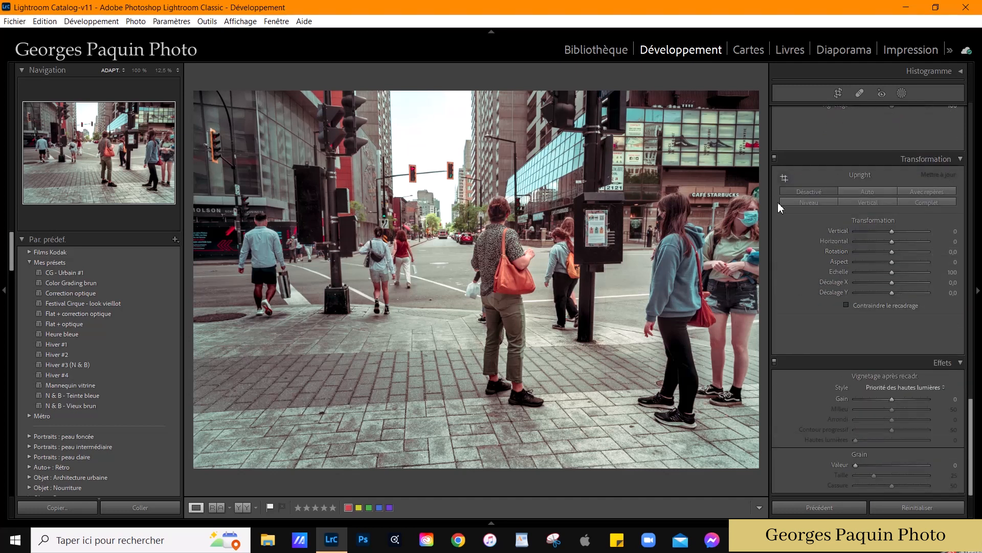
left_click(817, 203)
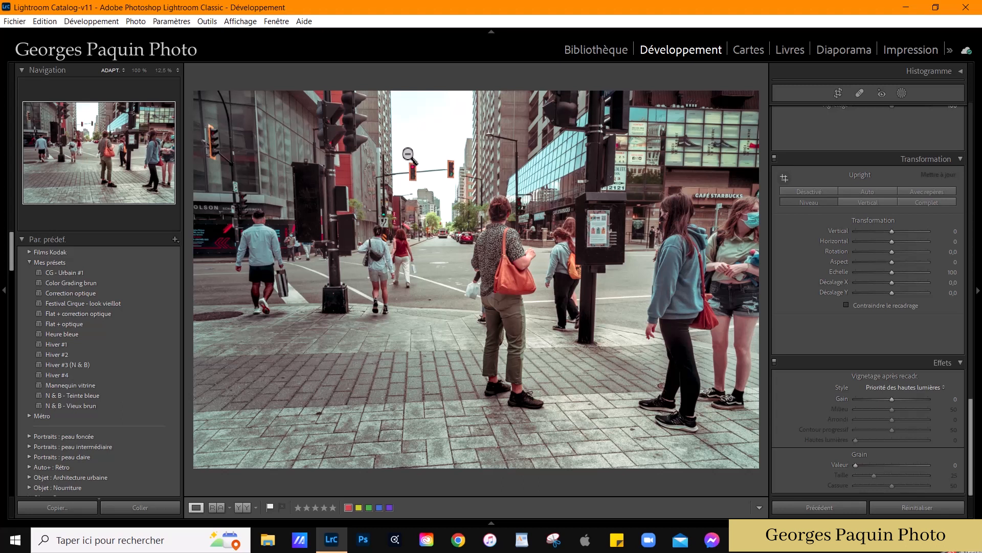
left_click_drag(893, 251, 898, 252)
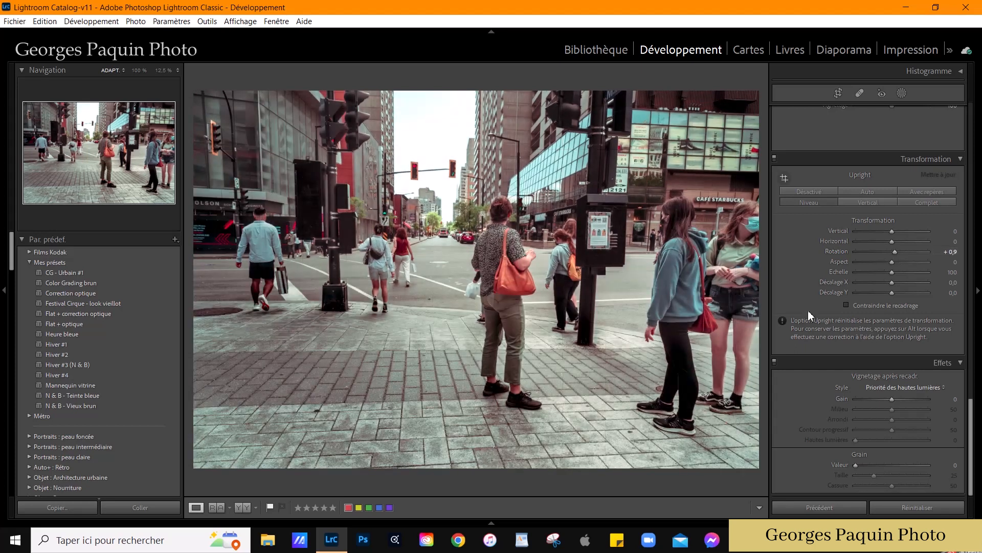
left_click(908, 311)
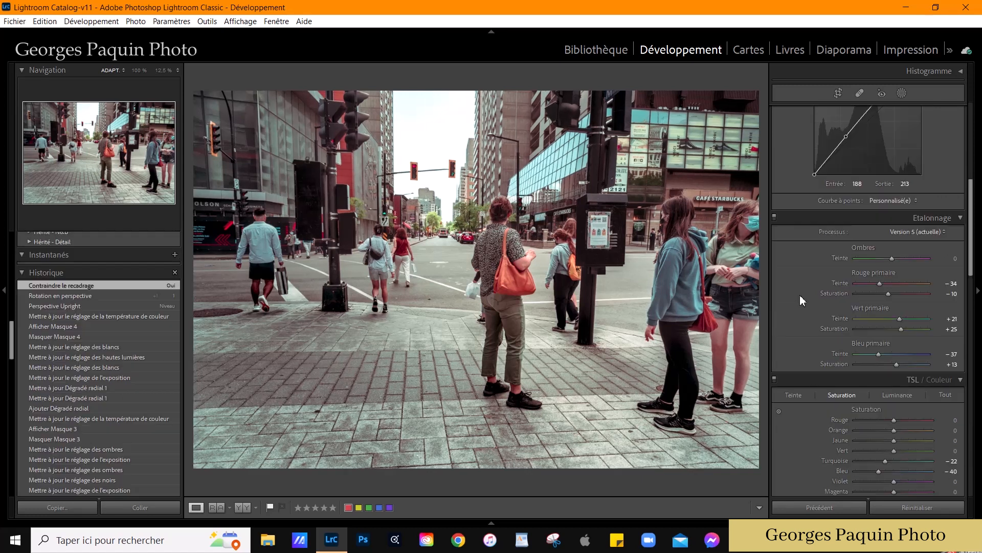
Step: Try a 4 x 5 / 8 x 10 crop and shift the photo sideways within the frame to test the composition
left_click(840, 96)
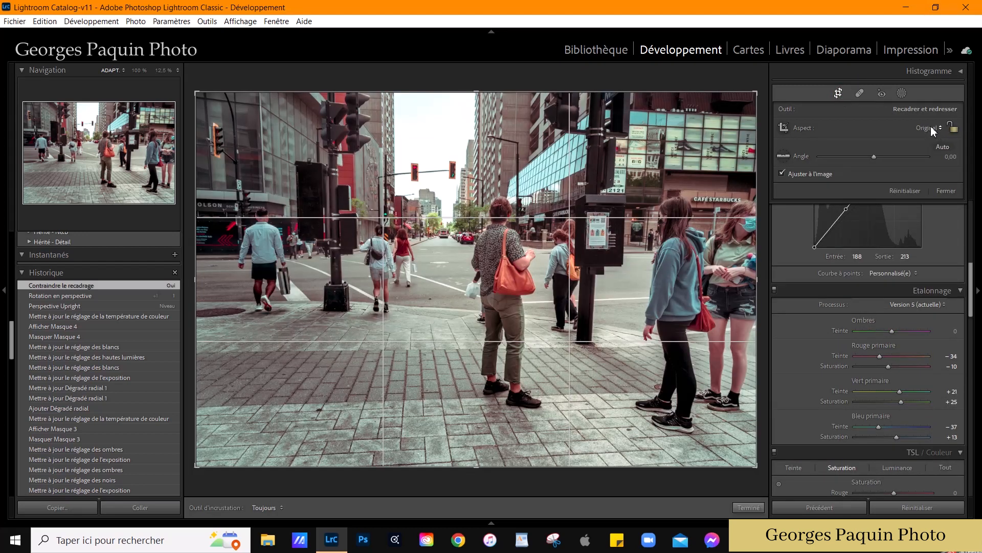
left_click(931, 128)
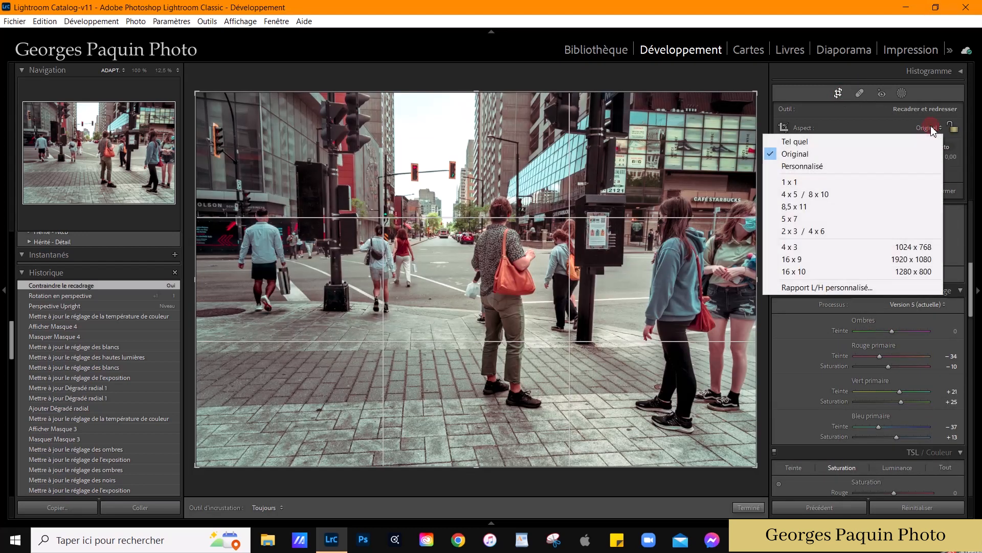
left_click(812, 197)
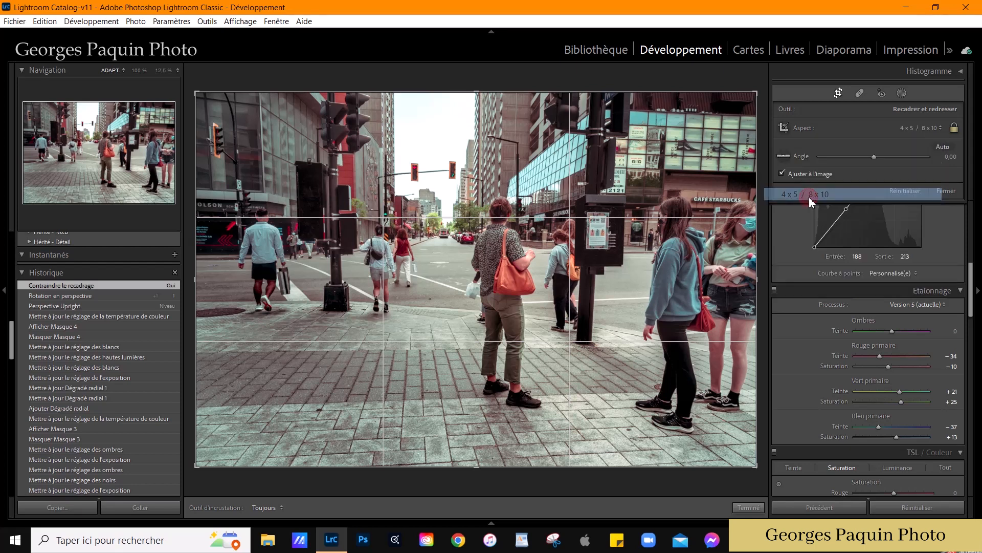
left_click_drag(622, 289, 605, 301)
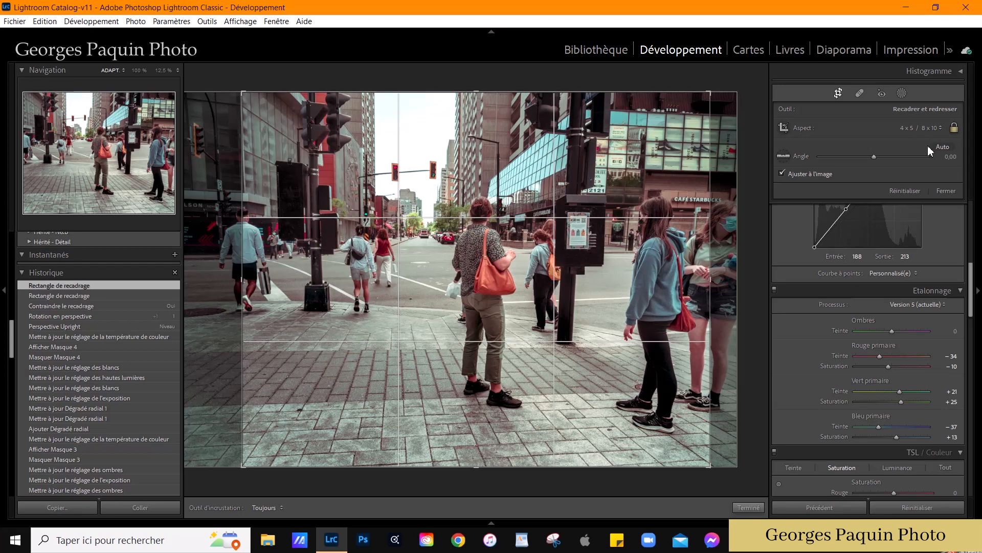
left_click(931, 129)
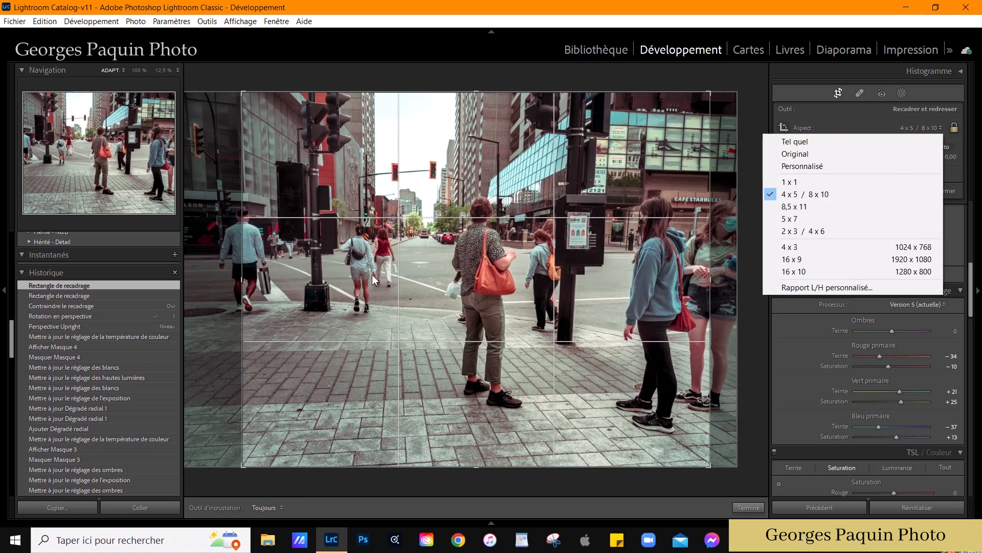
left_click(251, 251)
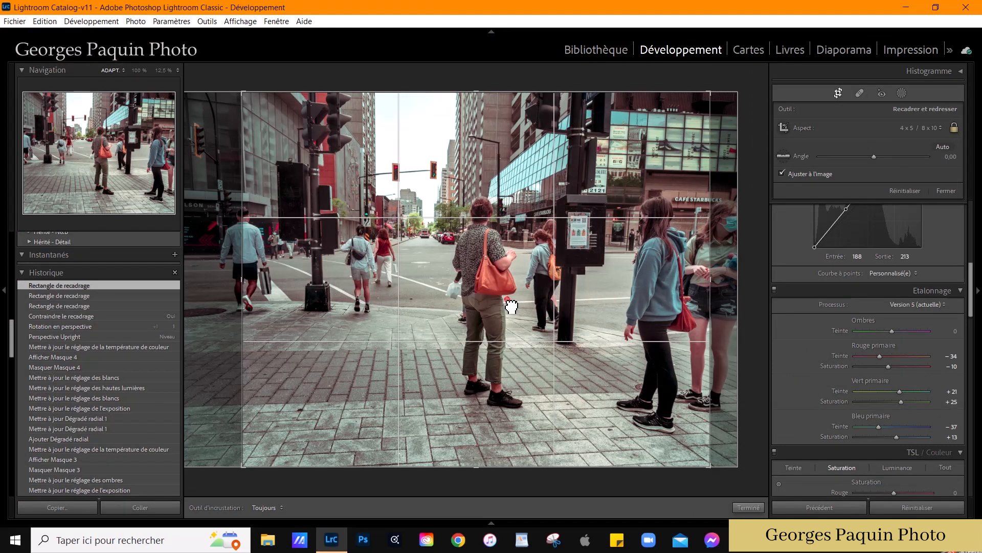
left_click_drag(511, 303, 476, 332)
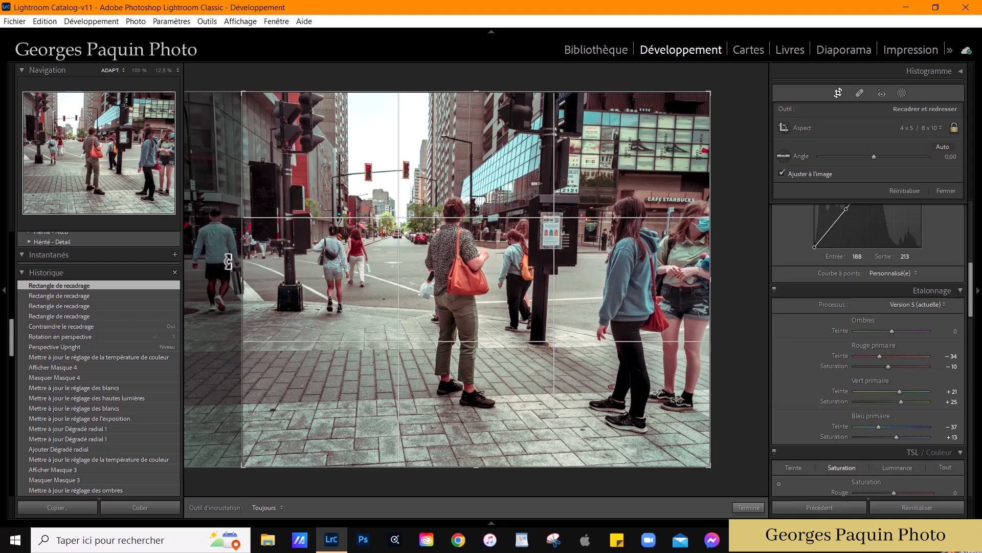
mouse_move(489, 305)
left_mouse_down()
mouse_move(563, 304)
mouse_move(493, 305)
left_mouse_up()
Step: Crop the photo to a 5 x 7 ratio at full image height, shift it to frame the pedestrians, and apply the crop
left_click(922, 128)
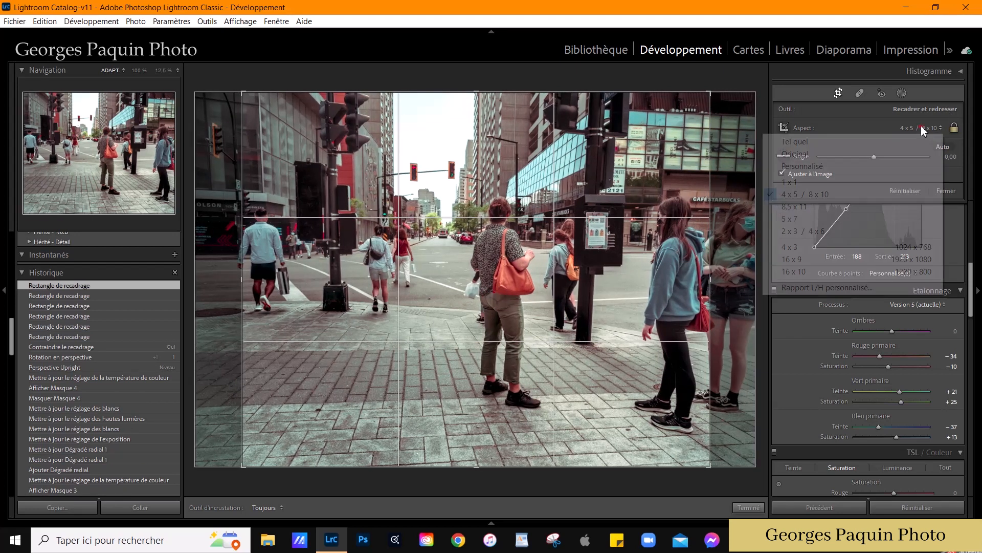
left_click(810, 219)
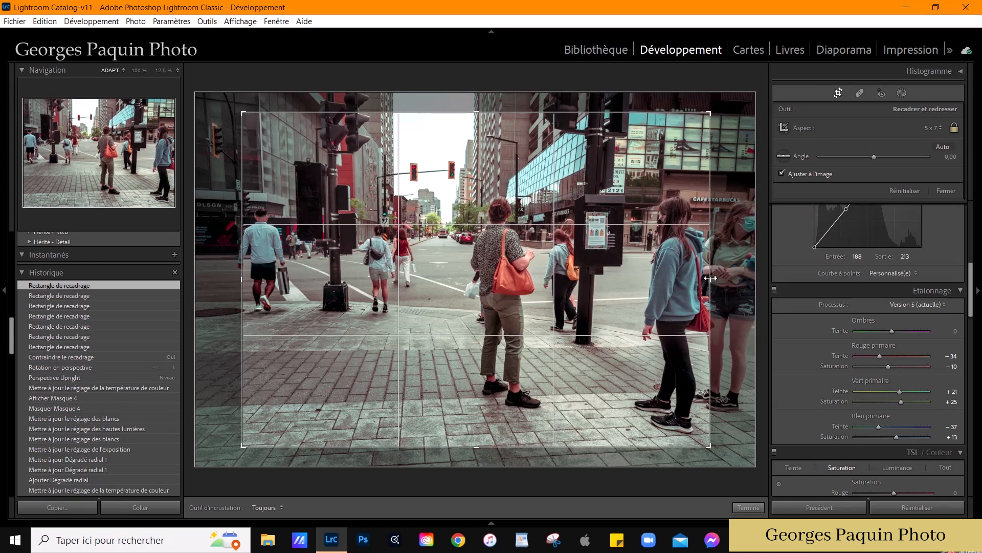
left_click_drag(710, 277, 804, 292)
left_click_drag(224, 283, 205, 283)
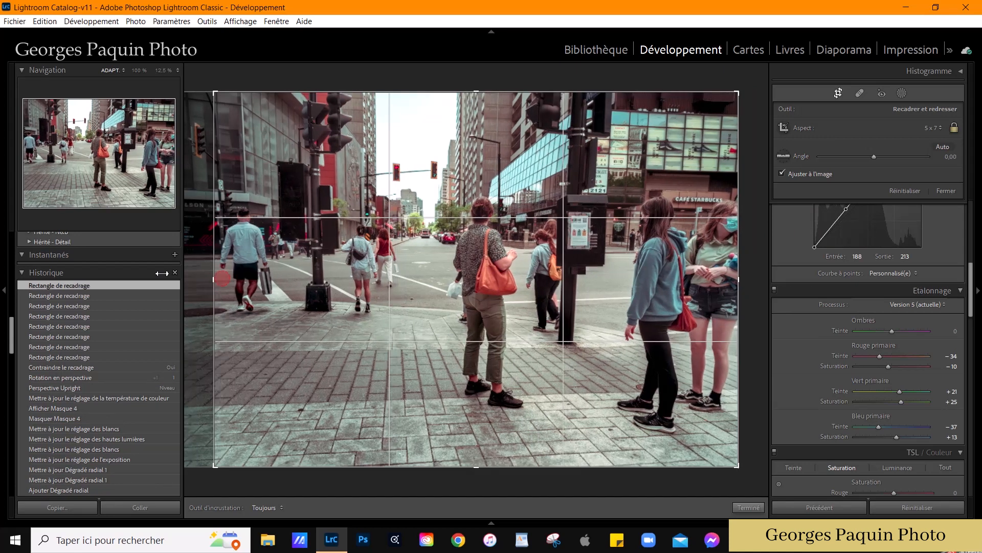
left_click_drag(507, 294, 516, 297)
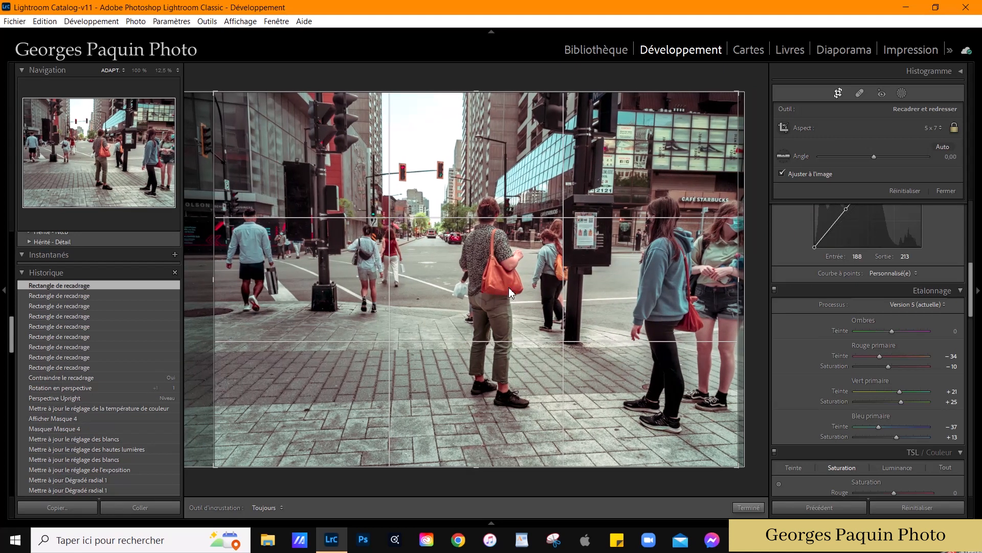
left_click(749, 507)
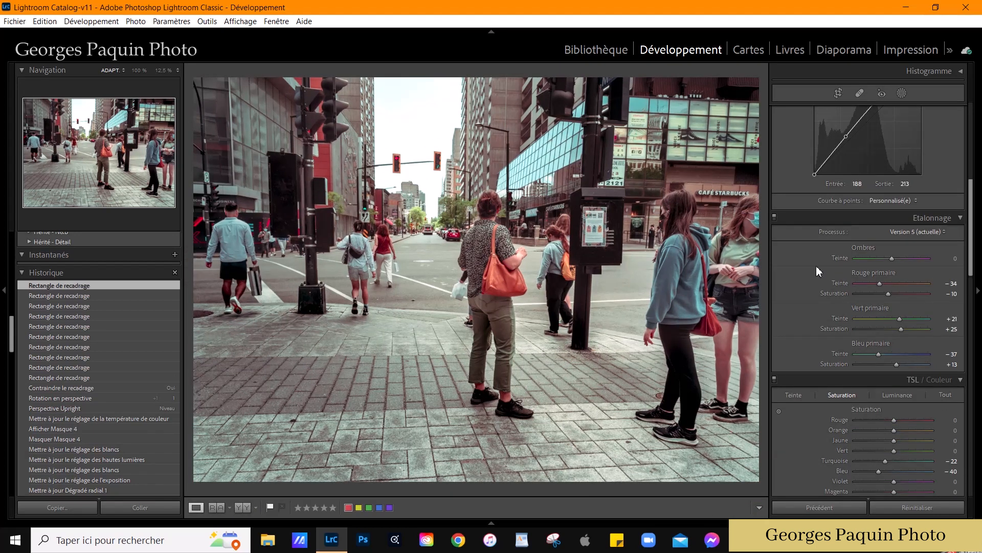
Step: Add a post-crop vignette with its amount (Gain) at -15 and roundness (Arrondi) at -30
scroll(788, 287, "down", 15)
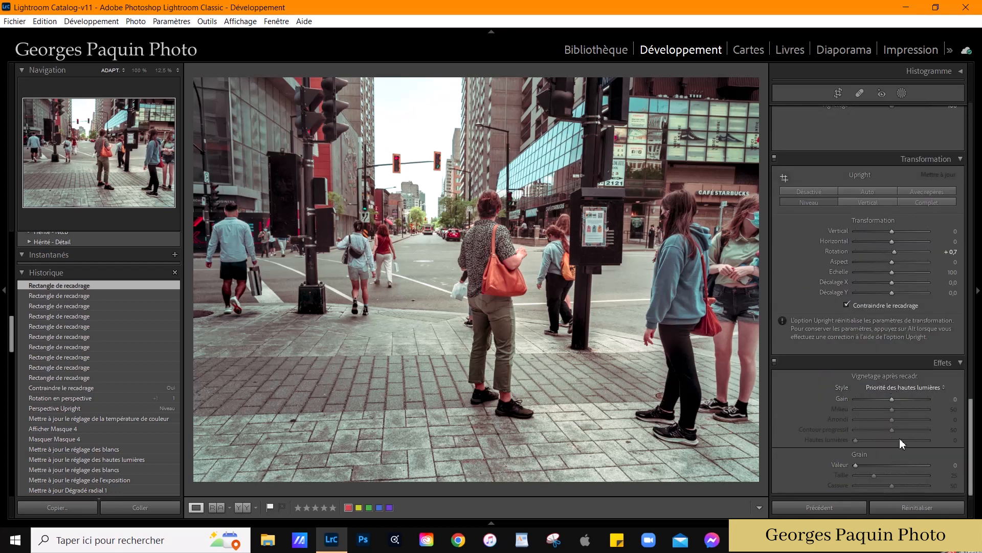
scroll(893, 400, "down", 6)
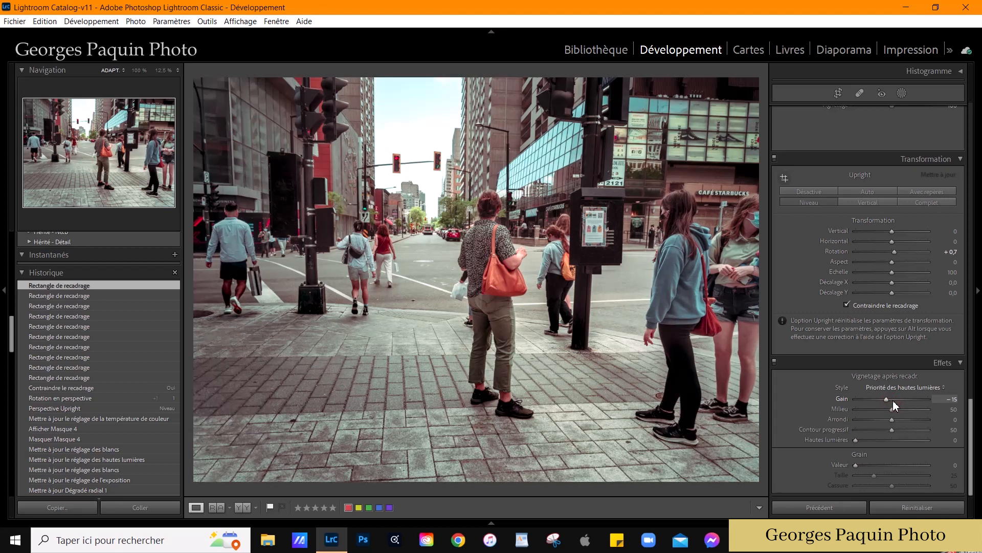
scroll(893, 400, "up", 3)
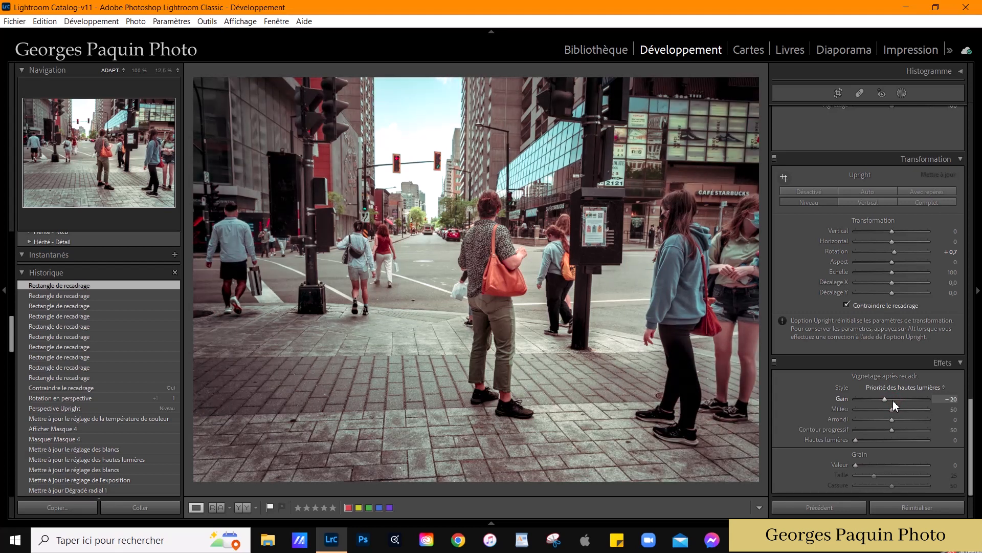
scroll(892, 422, "down", 6)
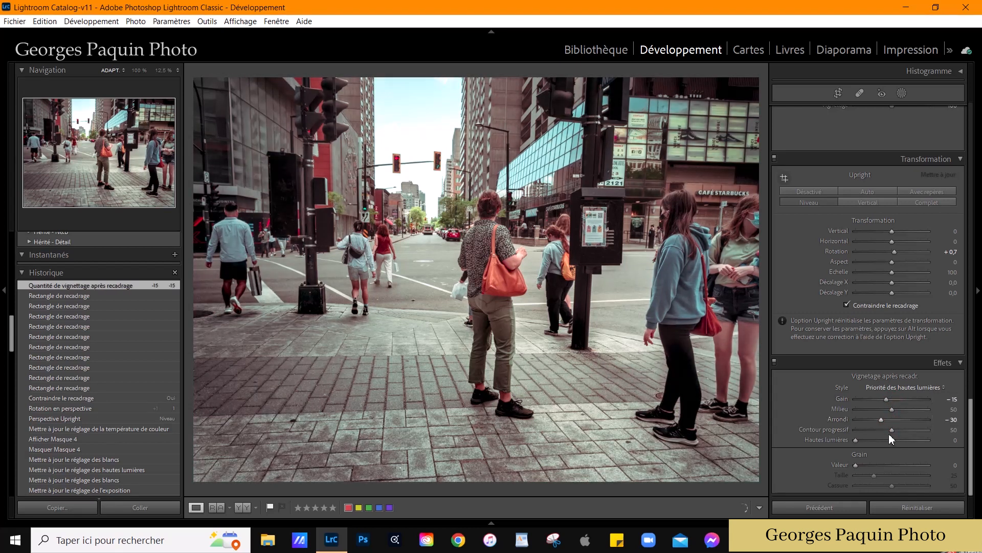
Step: Set the vignette's feather (Contour progressif) to 65, its midpoint (Milieu) to 55, and its style to Priorité de la couleur
left_click(892, 430)
scroll(892, 431, "up", 3)
left_click(893, 410)
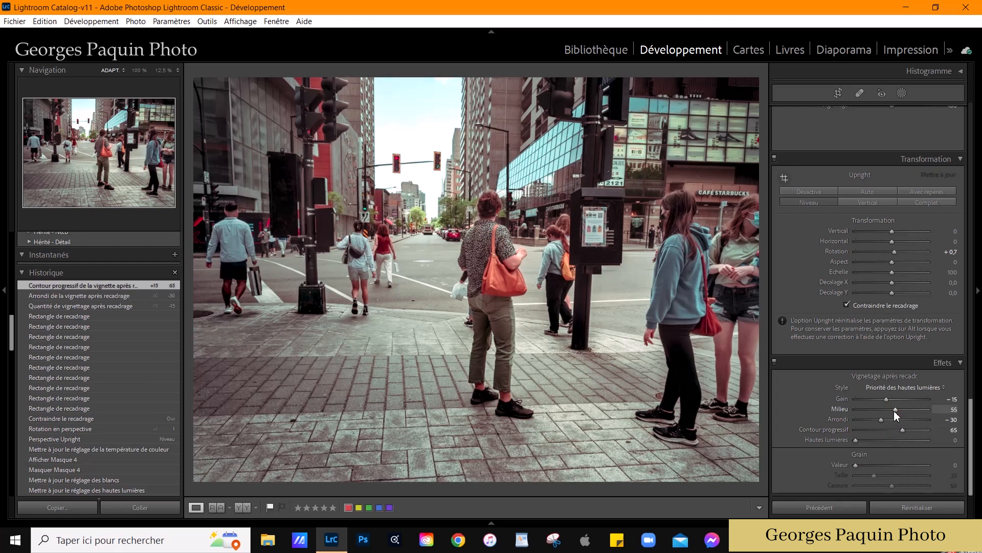
left_click(931, 387)
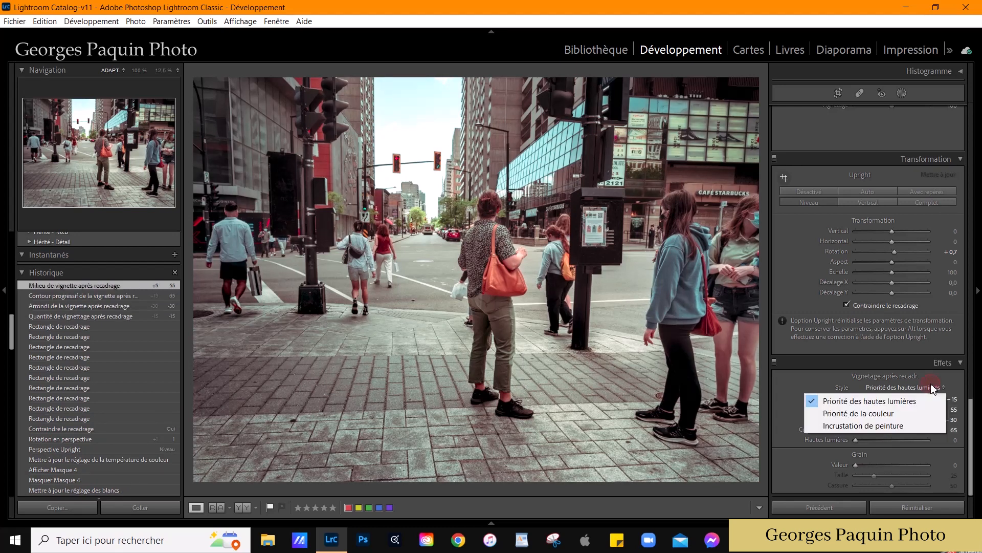
left_click(866, 413)
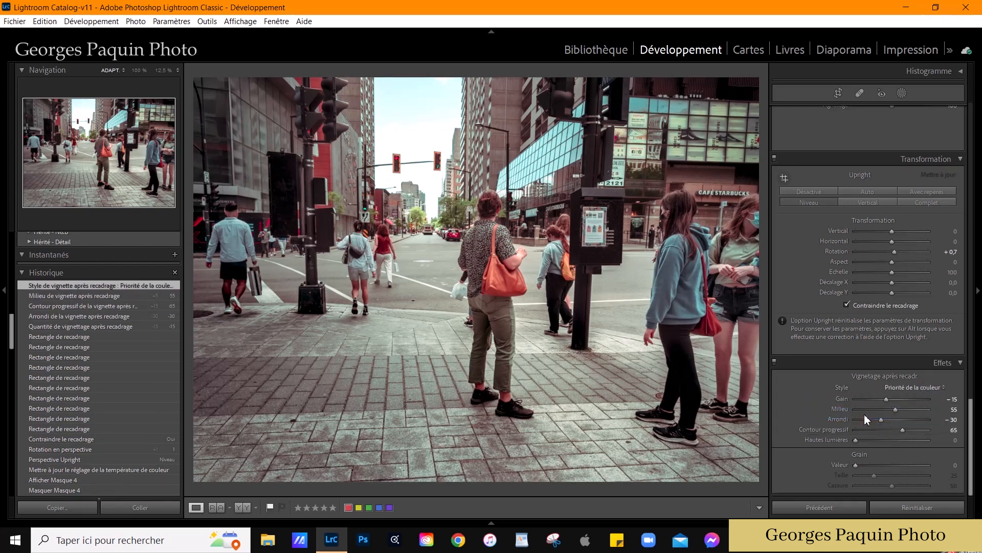
scroll(795, 336, "up", 10)
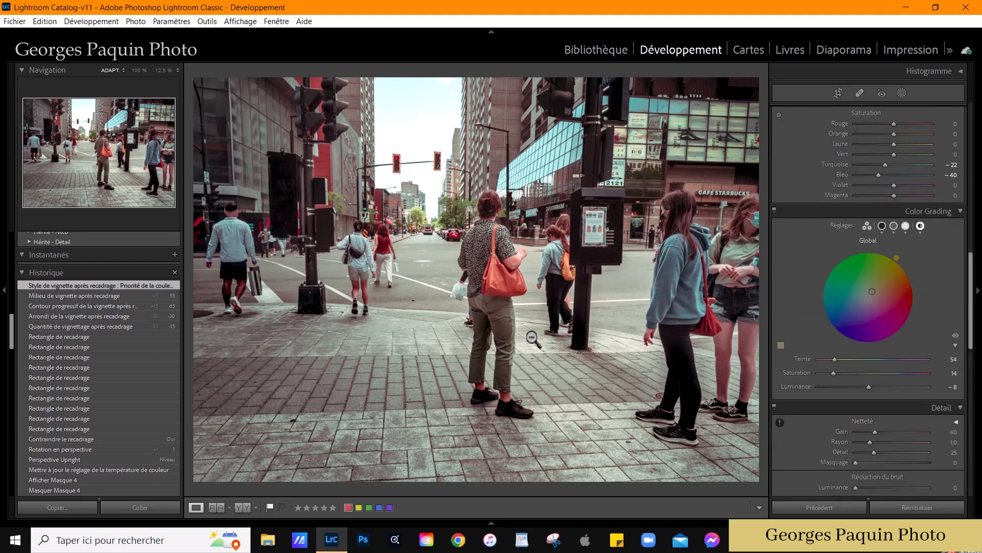
Step: Go to the library grid, view photo _3GP8572 enlarged, and return to the grid
key("g")
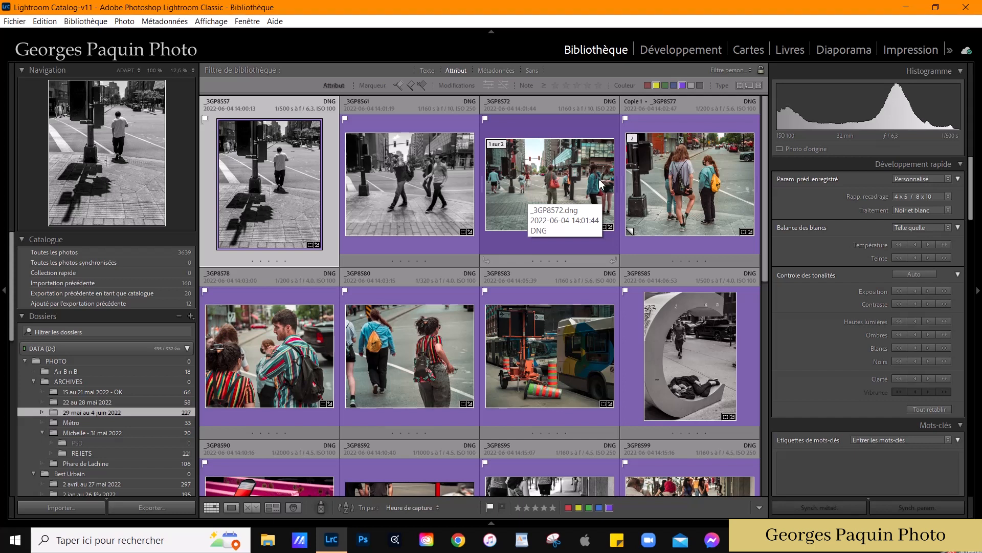
left_click(569, 171)
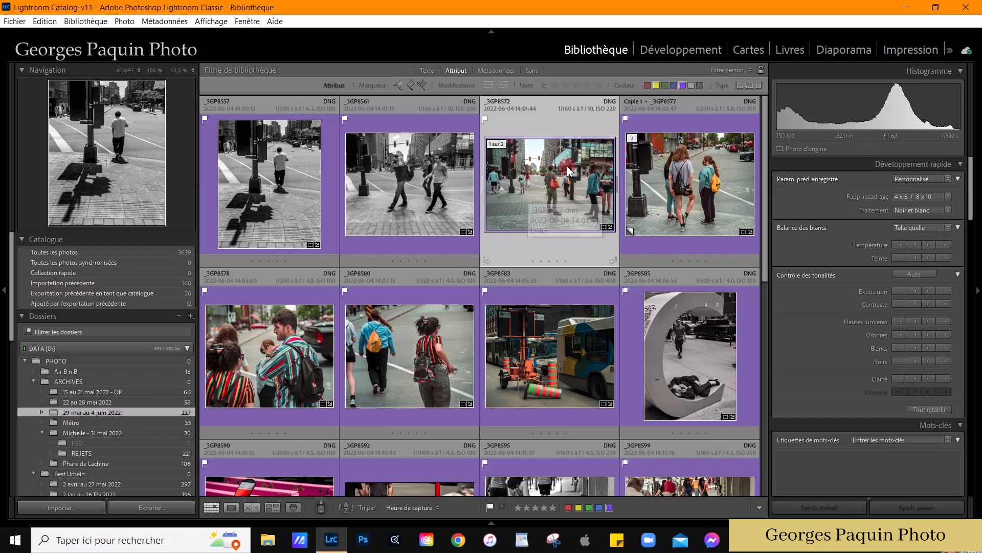
double_click(553, 200)
key("g")
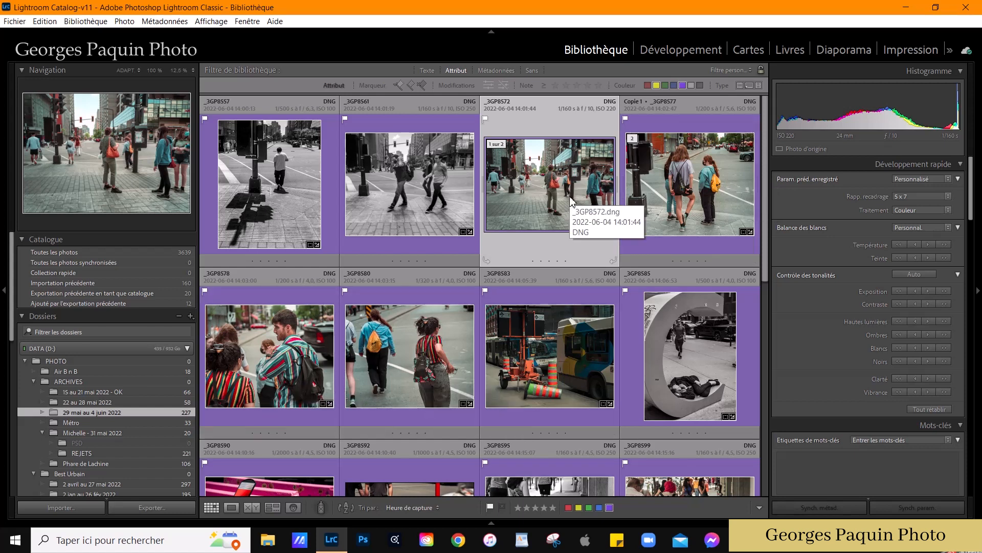
Step: Select the four photos from _3GP8572 through _3GP8580 and compare them in Survey (Ensemble) mode with the side panels hidden
left_click(434, 376, "shift")
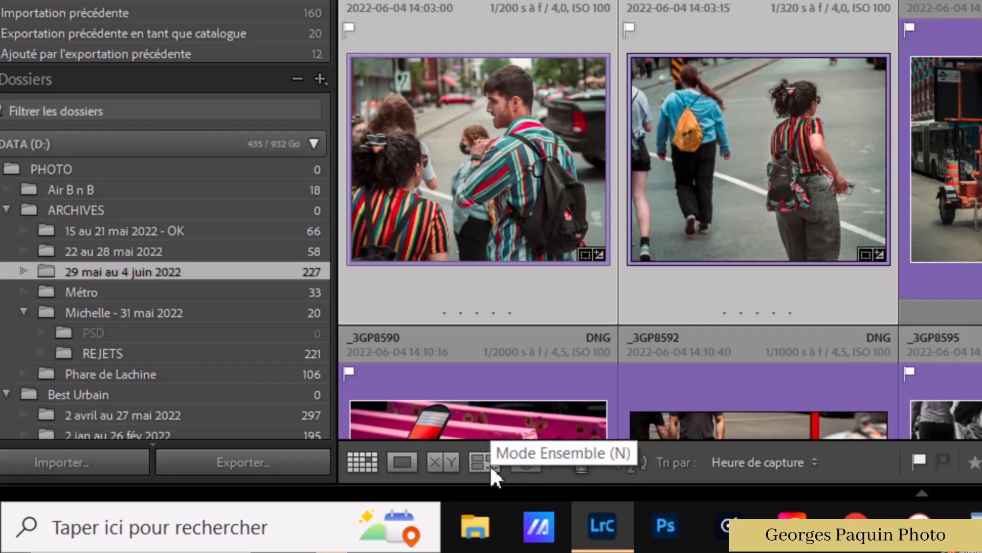
left_click(490, 465)
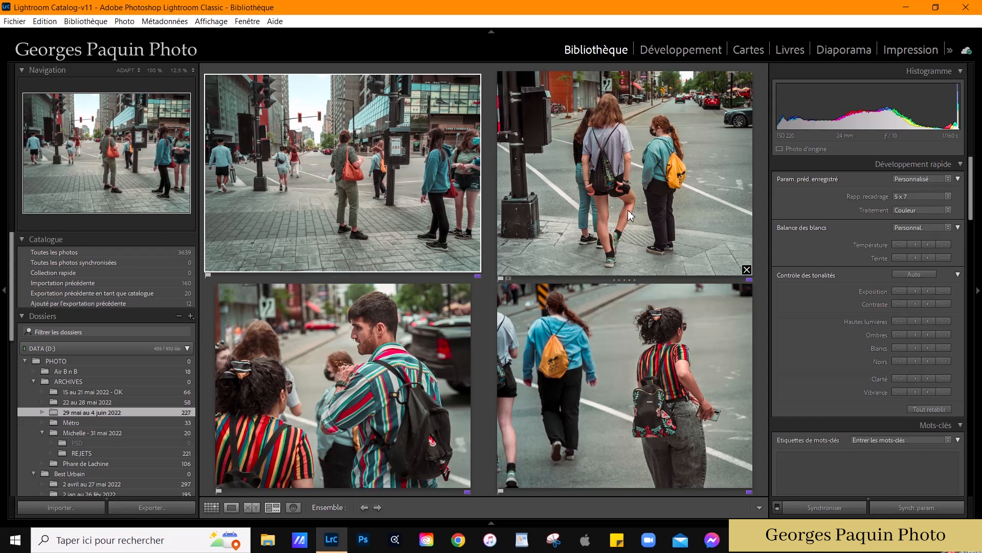
key("Tab")
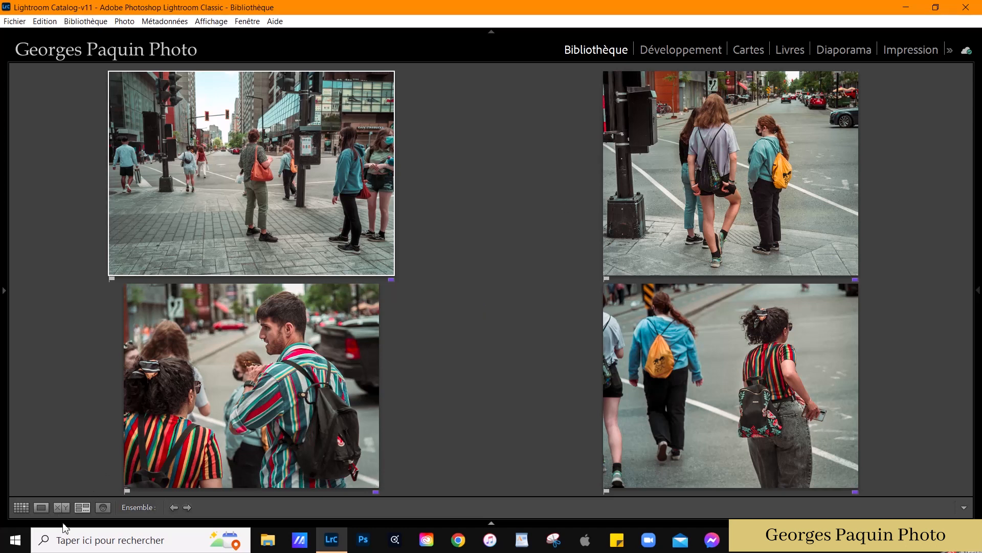
key("ctrl+Return")
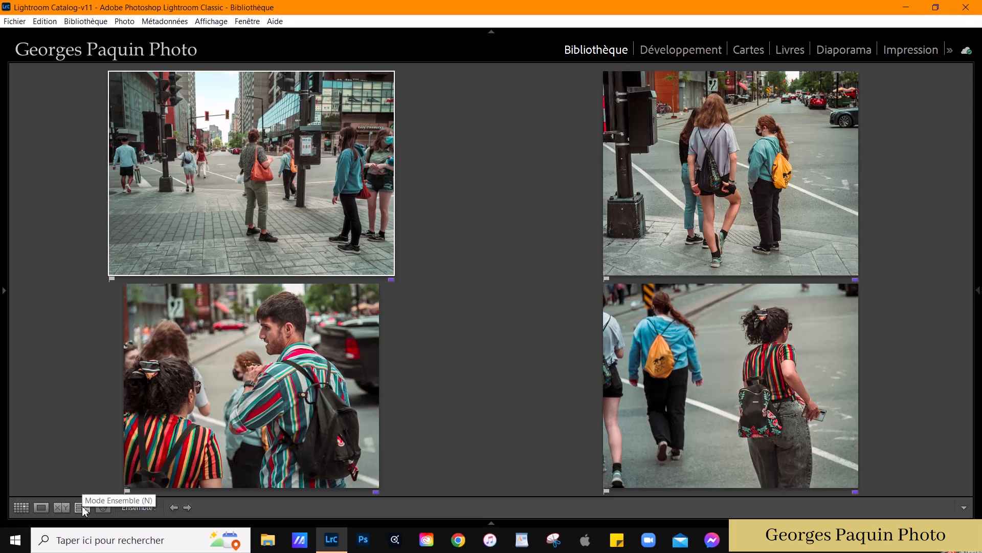